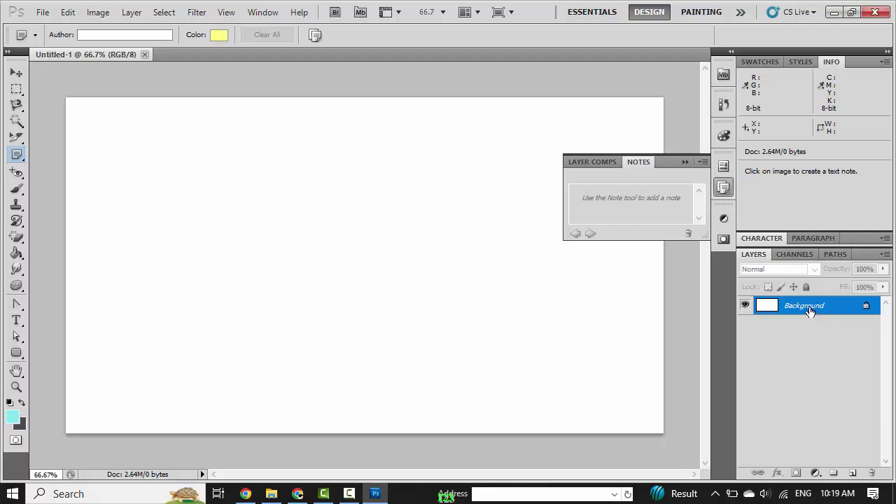
- Convert Untitled-1's Background into Layer 0 and place an empty note beside the canvas's left edge
double_click(810, 312)
left_click(585, 168)
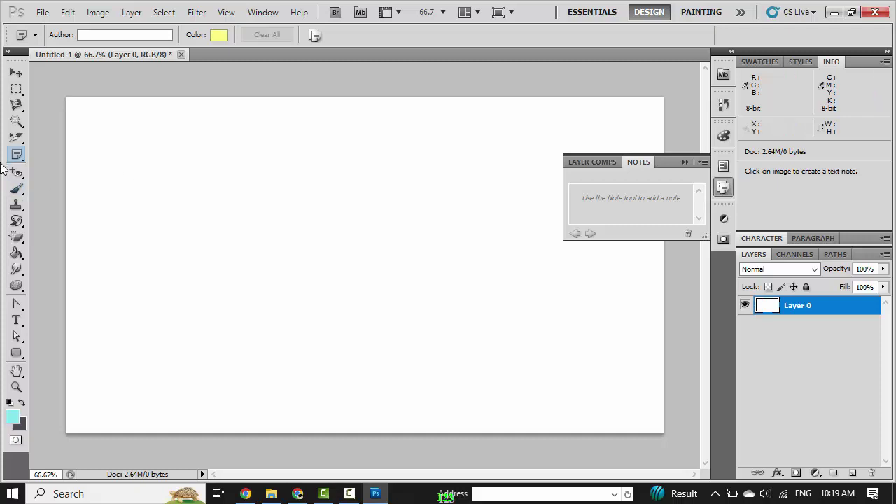
right_click(22, 157)
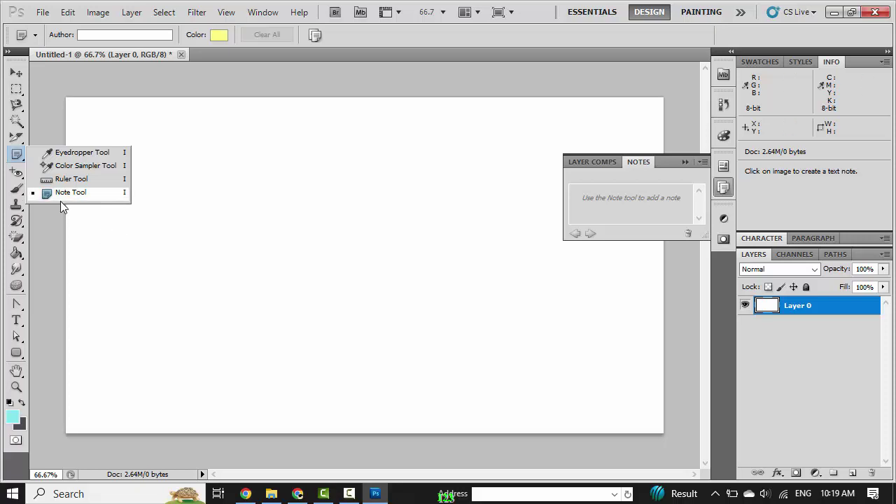
left_click(48, 236)
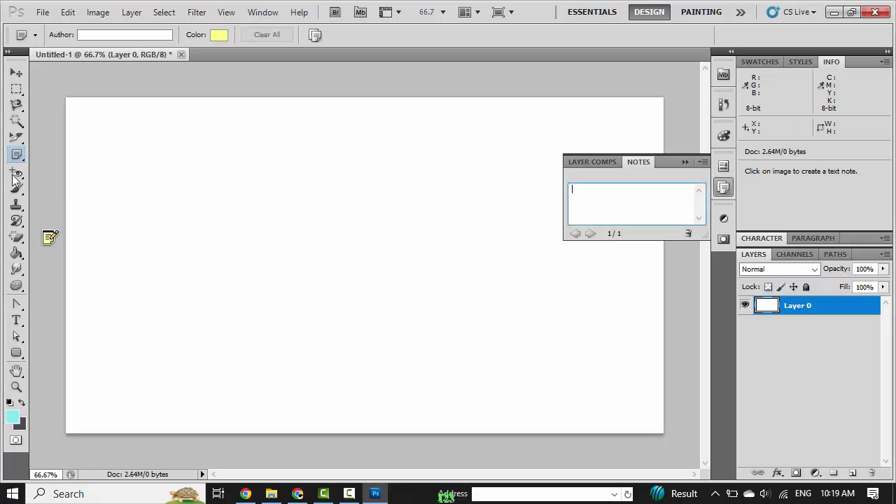
left_click_drag(17, 172, 89, 178)
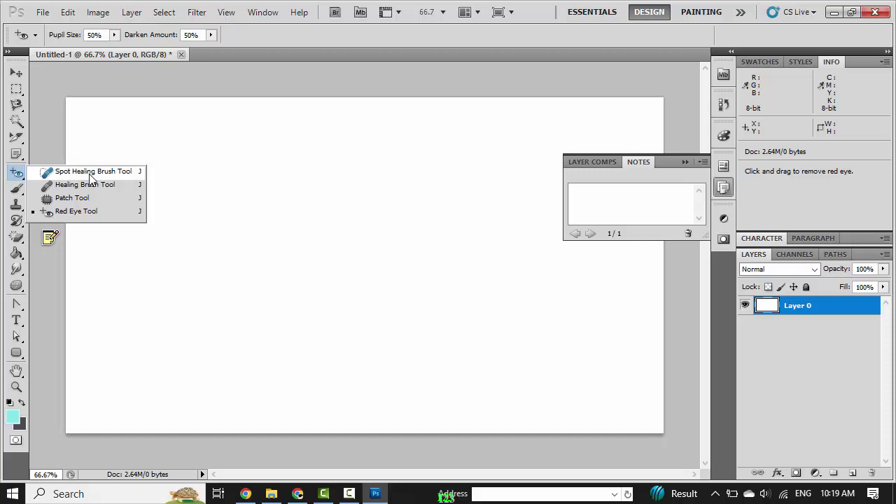
left_click(89, 173)
- Open the bs.jpg face photo
left_click(52, 17)
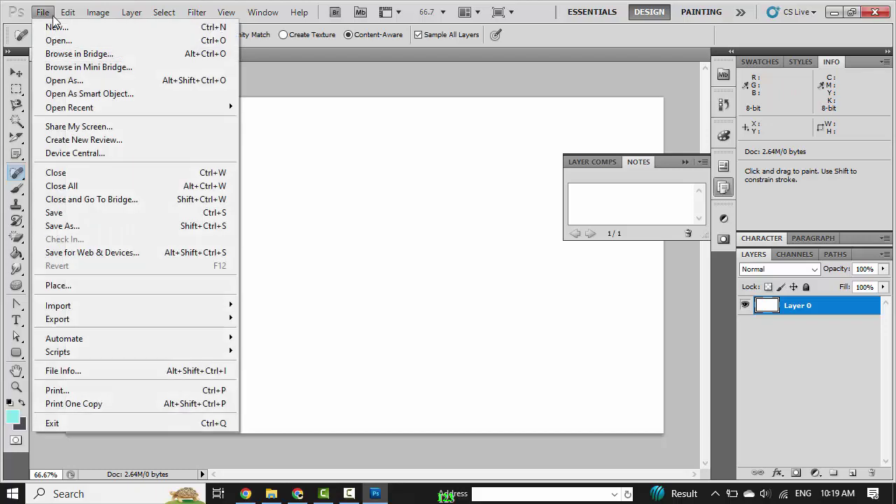
left_click(51, 41)
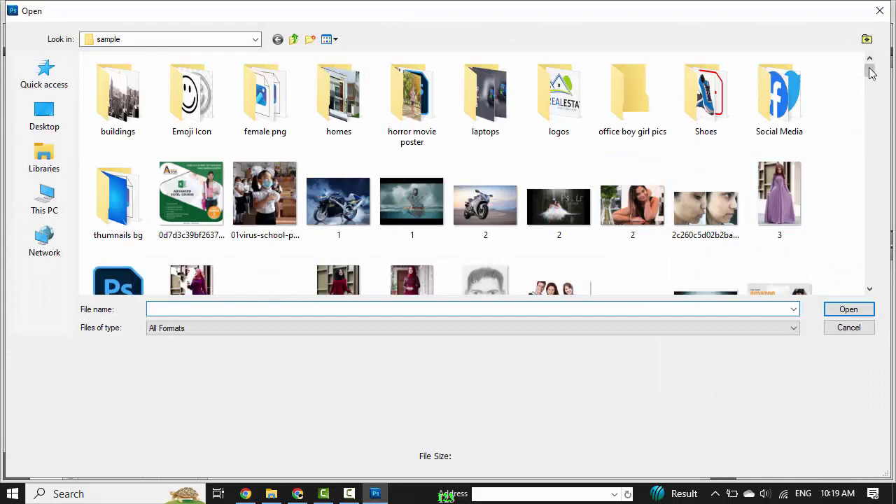
left_click_drag(871, 70, 868, 117)
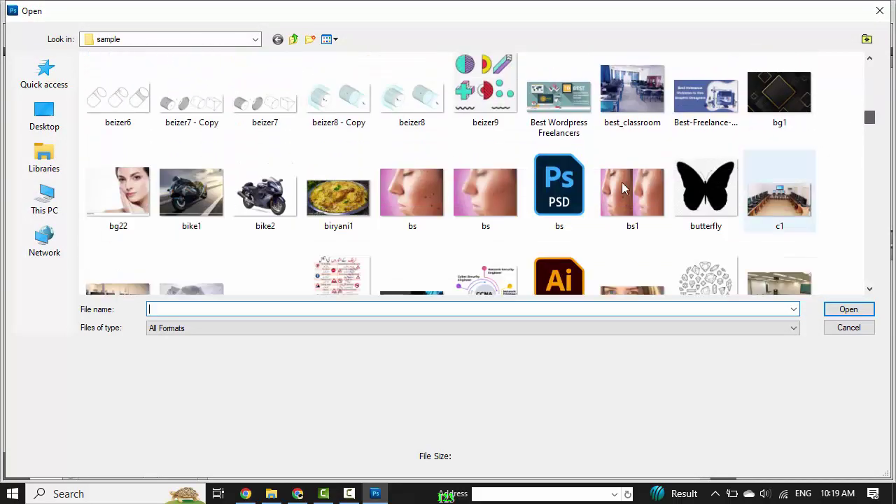
left_click(419, 196)
left_click(835, 310)
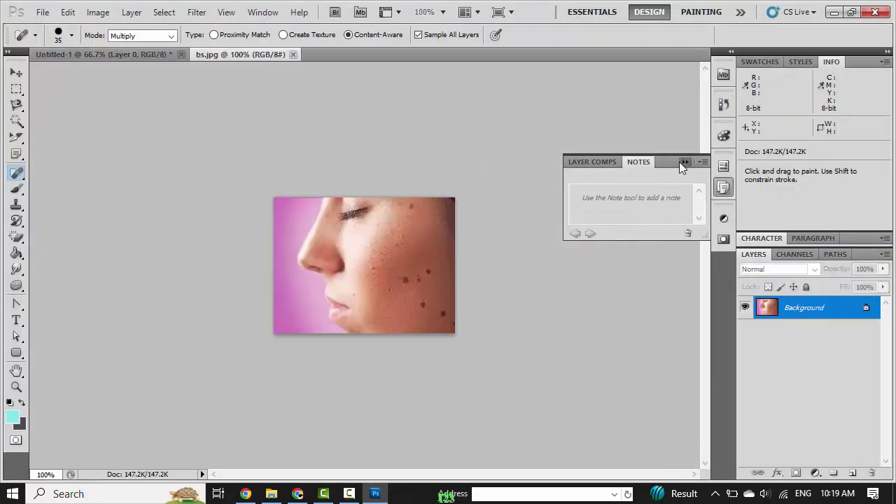
- Collapse the Notes panel and convert the photo's Background into Layer 0
left_click(682, 161)
double_click(806, 309)
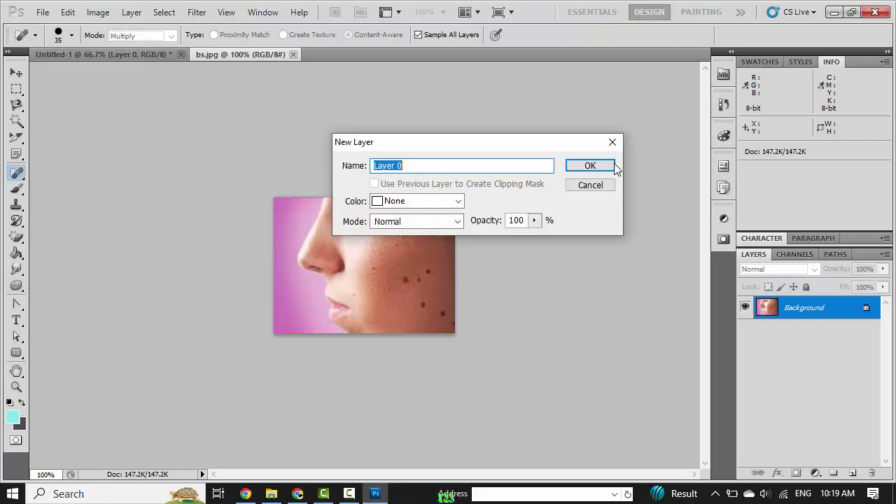
left_click(607, 168)
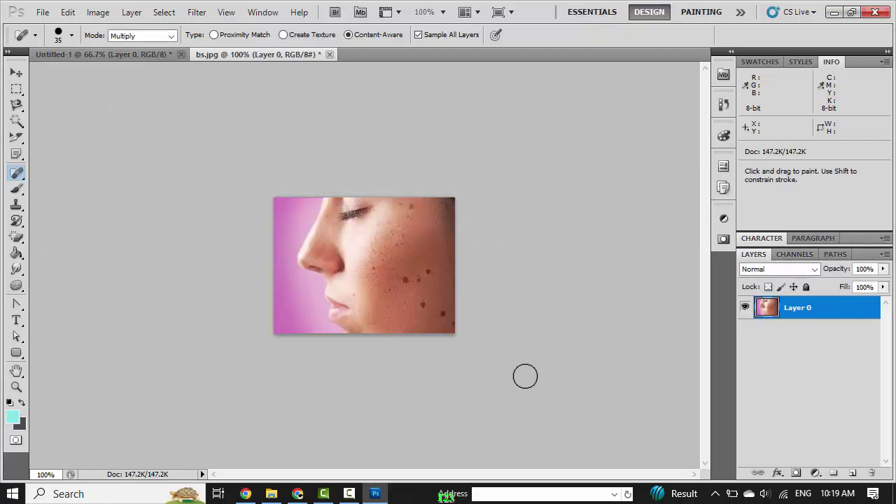
- Zoom in on the photo and set the Spot Healing Brush mode to Lighten
scroll(483, 375, "up", 2)
scroll(477, 371, "up", 3)
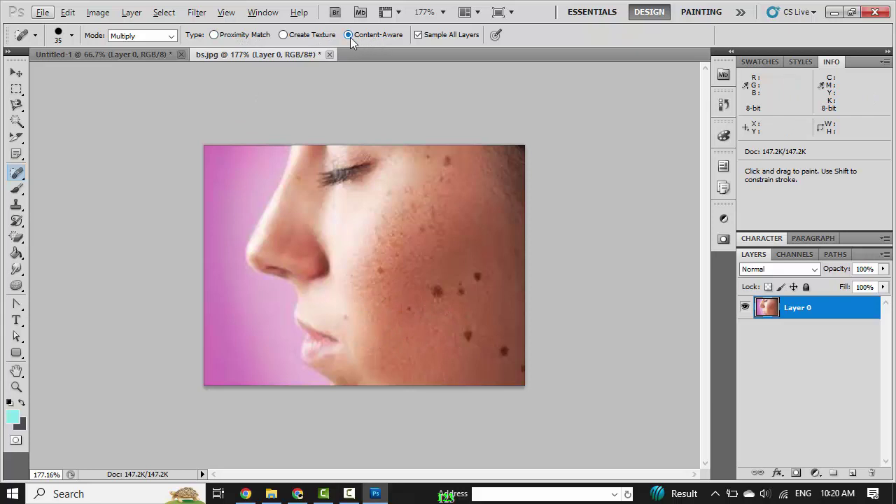
left_click(171, 38)
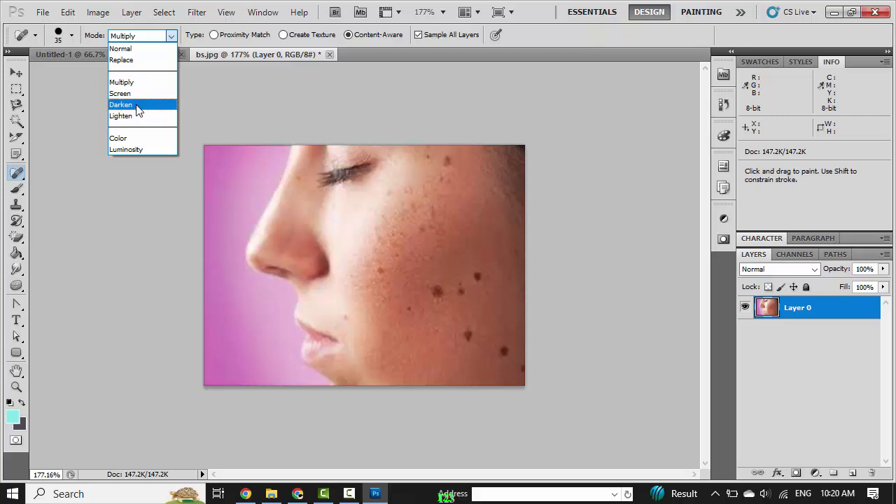
left_click(133, 115)
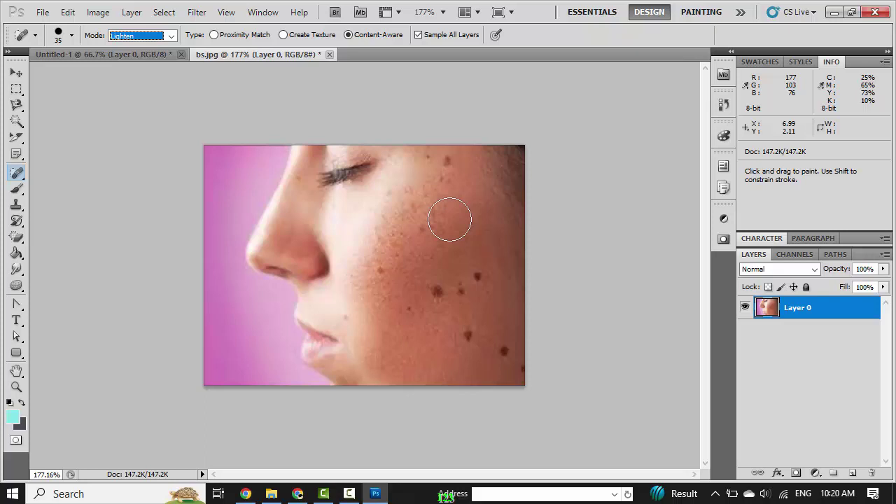
- Resize the healing brush to 30 pixels with the bracket keys
left_click(546, 185)
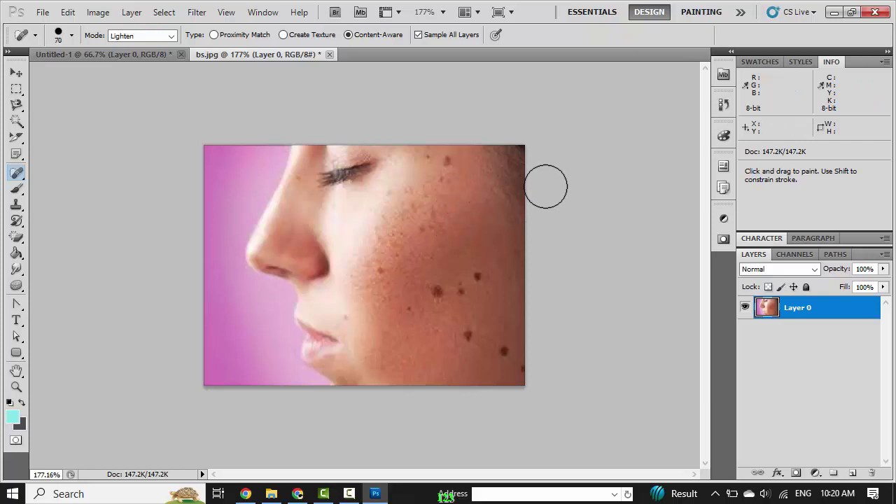
key("bracketright")
key("bracketright")
key("bracketright")
key("bracketright")
key("bracketright")
key("bracketright")
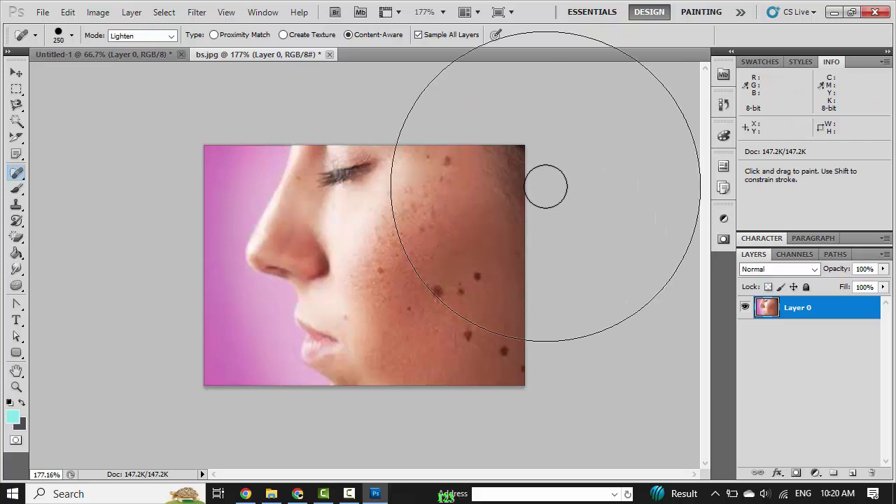
key("bracketleft")
key("bracketleft")
key("bracketleft")
key("bracketleft")
key("bracketleft")
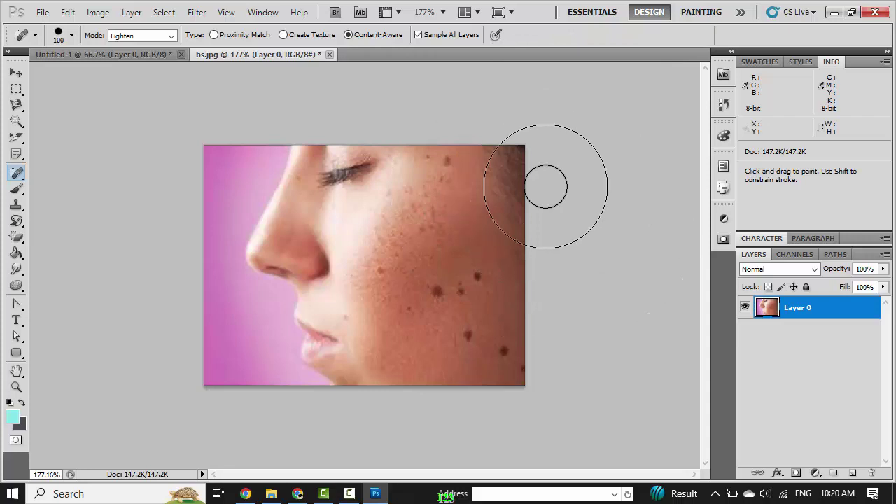
key("bracketleft")
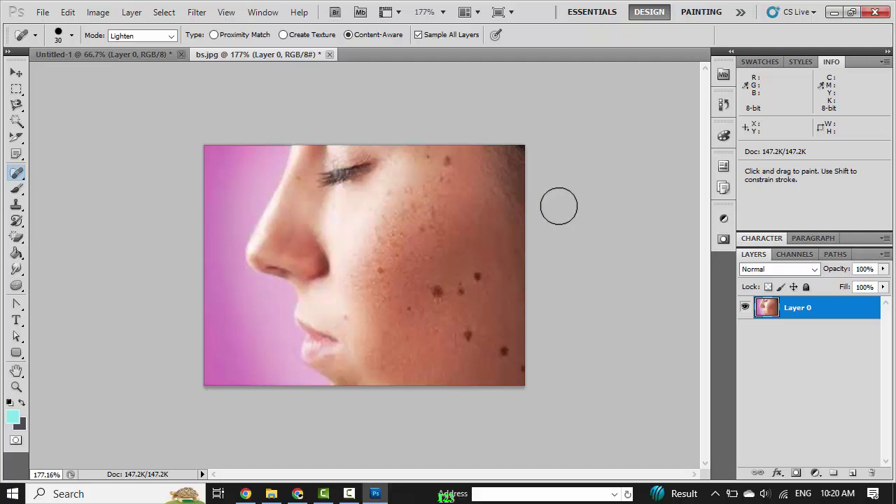
- Heal away the five dark moles on the woman's cheek
left_click(480, 275)
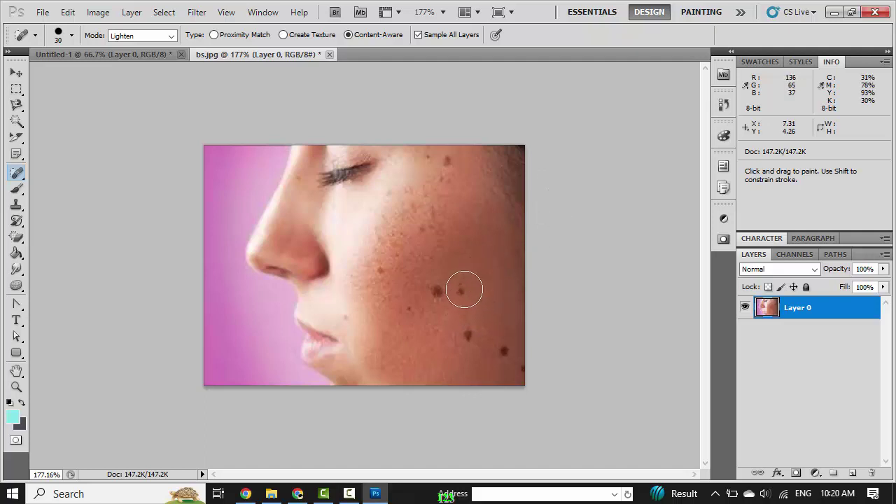
left_click(459, 289)
left_click(436, 291)
left_click(471, 334)
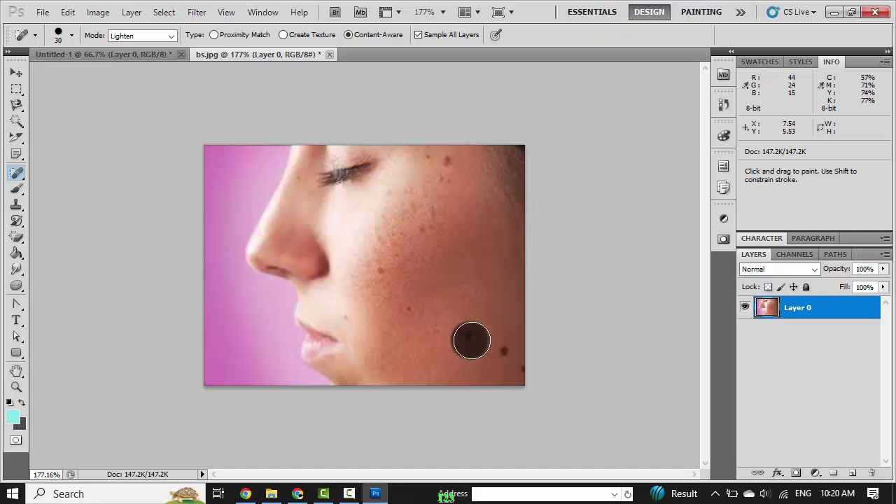
left_click(502, 351)
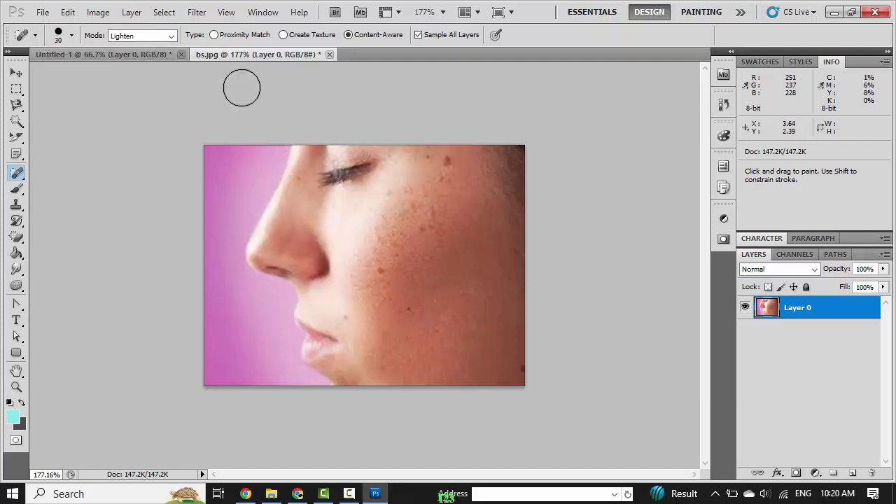
- Switch the spot healing mode to Darken
left_click(172, 35)
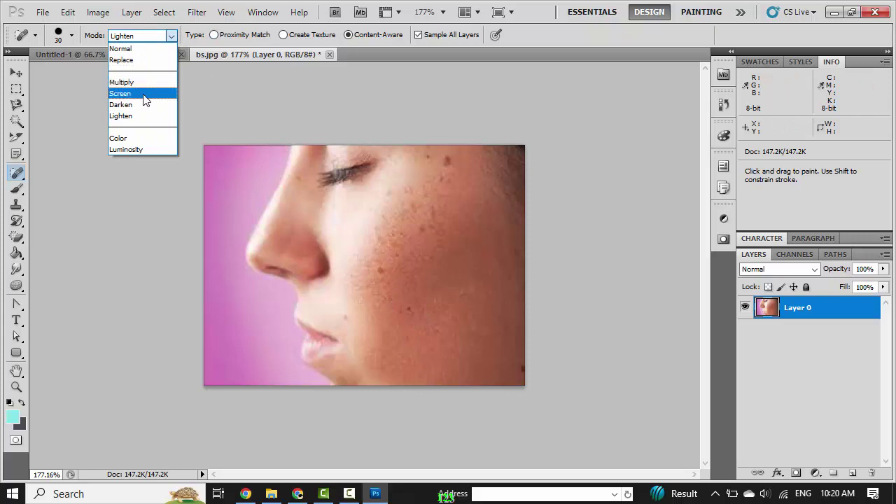
key("Escape")
key("Up")
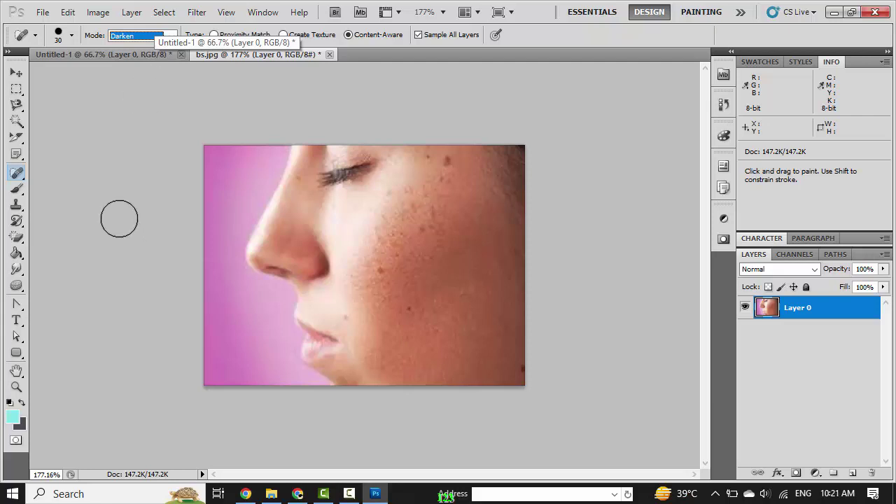
- Select the Brush Tool with a white foreground colour and a smaller brush size
left_click(17, 189)
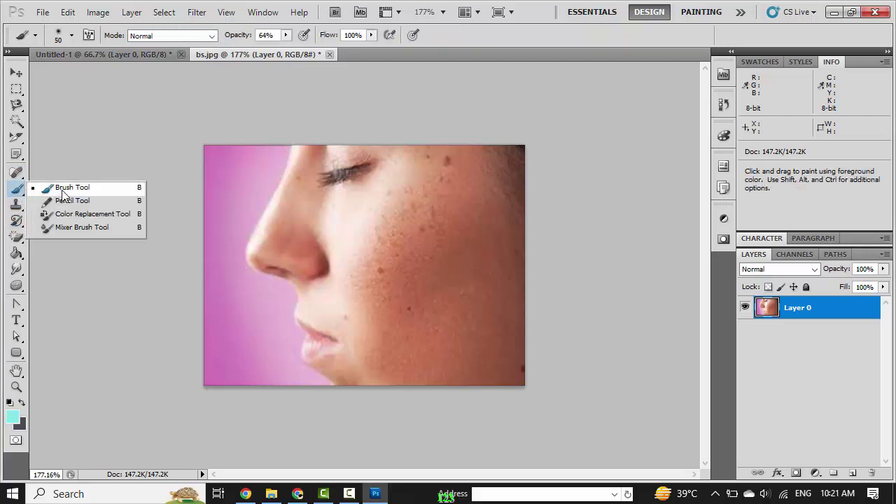
left_click(62, 191)
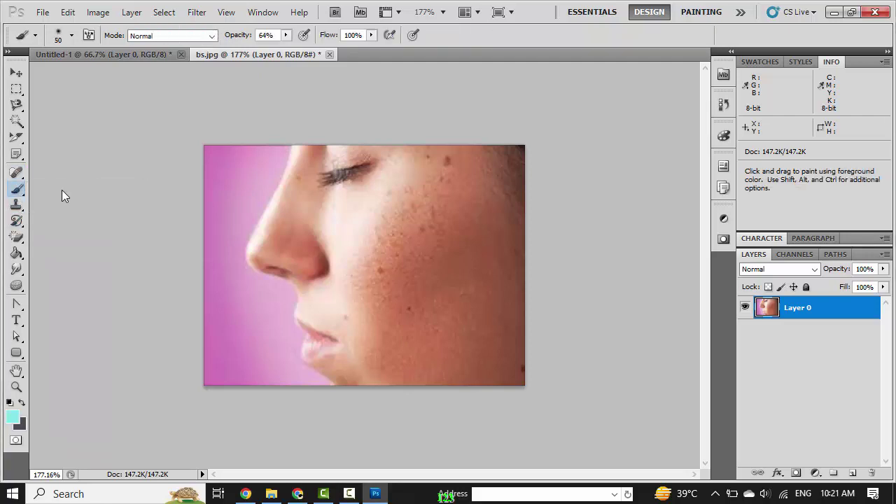
left_click(10, 404)
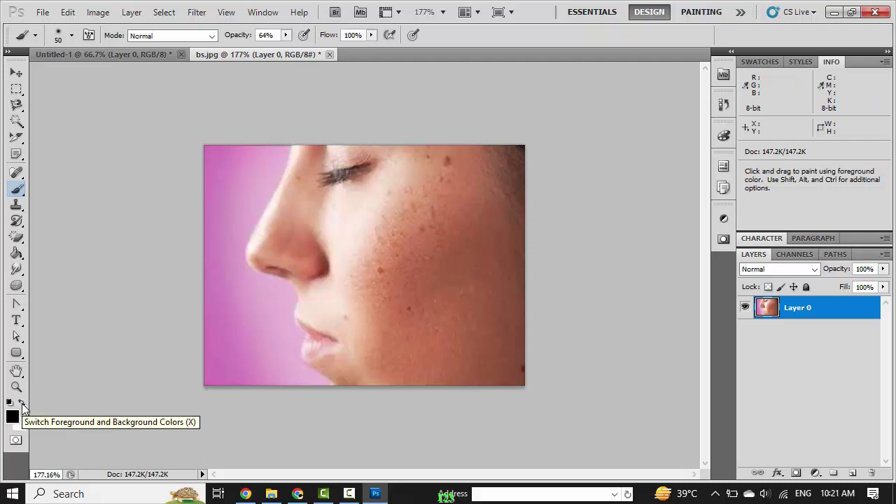
left_click(23, 406)
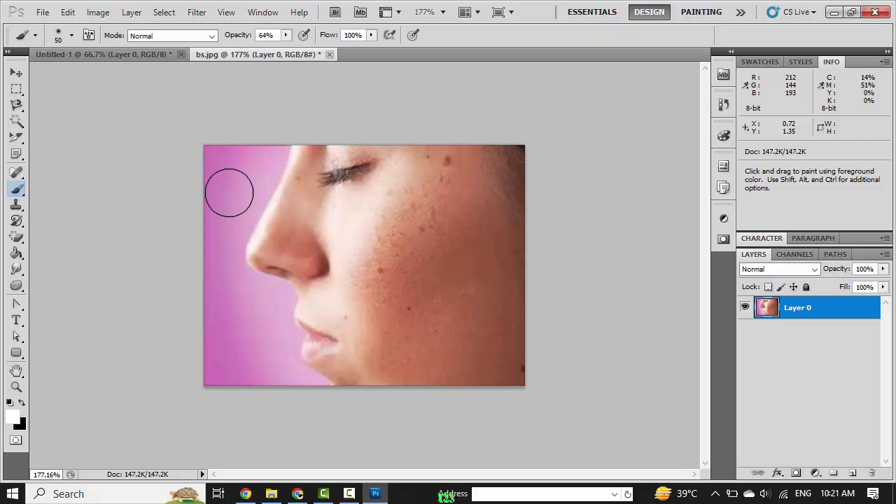
key("bracketleft")
key("bracketleft")
key("bracketleft")
key("bracketleft")
key("bracketleft")
- Paint six small white dots across the cheek
left_click(423, 244)
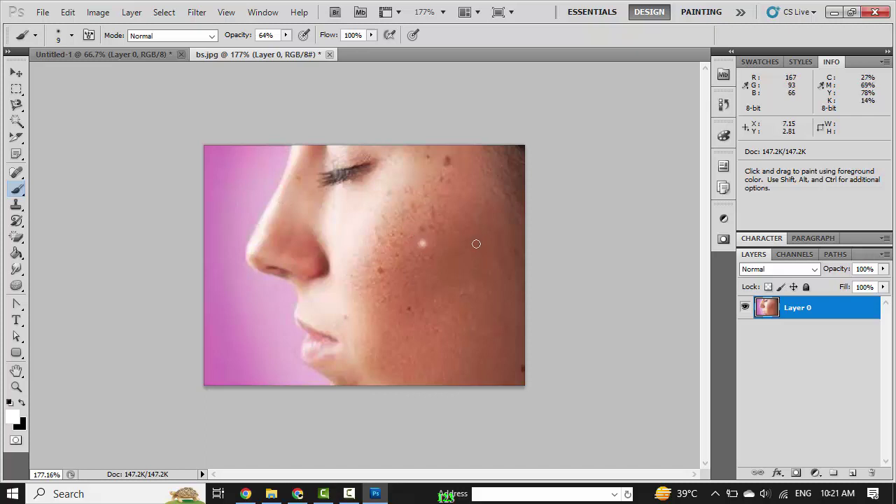
left_click(482, 243)
left_click(470, 292)
left_click(427, 339)
left_click(390, 308)
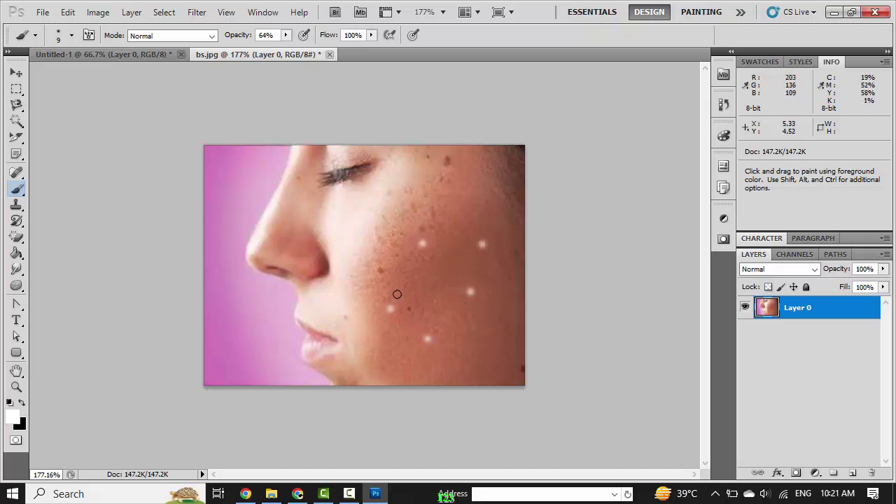
left_click(415, 274)
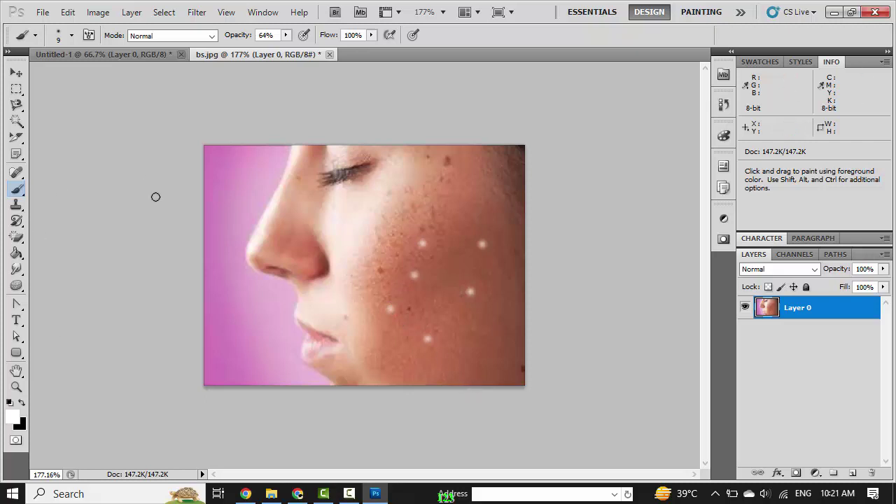
left_click(19, 179)
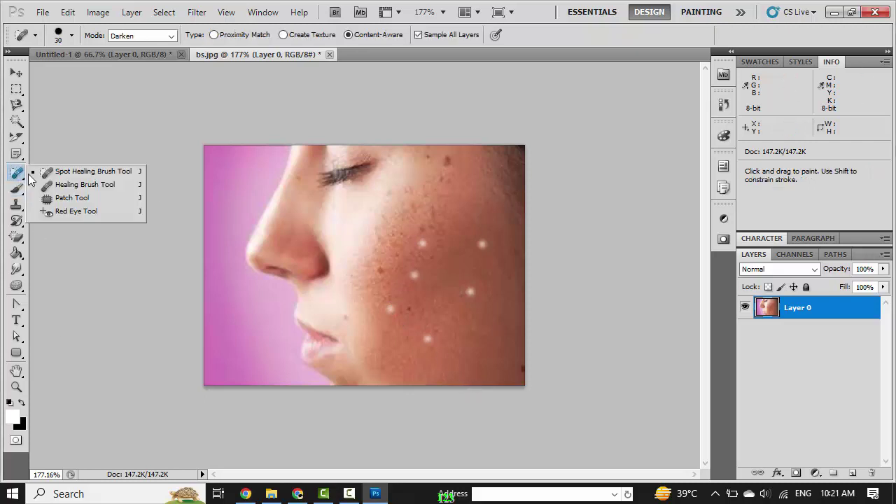
- Spot-heal a bright cheek spot in Darken mode, then two more spots in Lighten mode
left_click(98, 175)
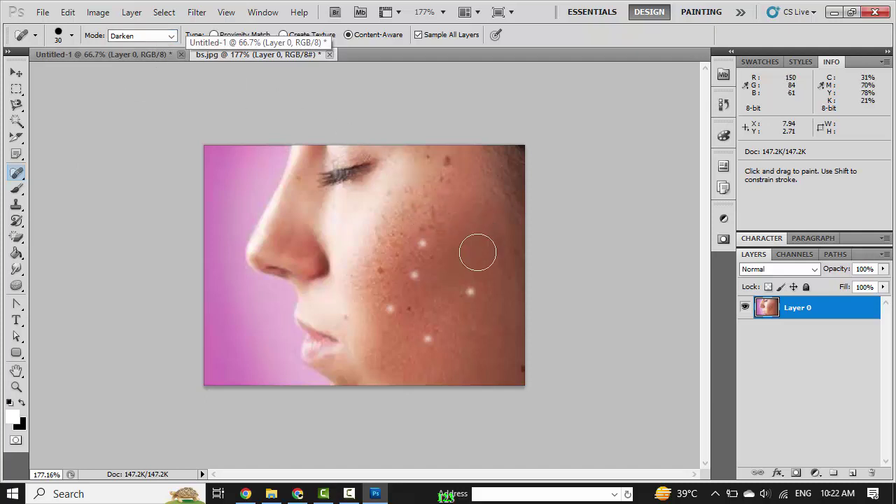
left_click(470, 291)
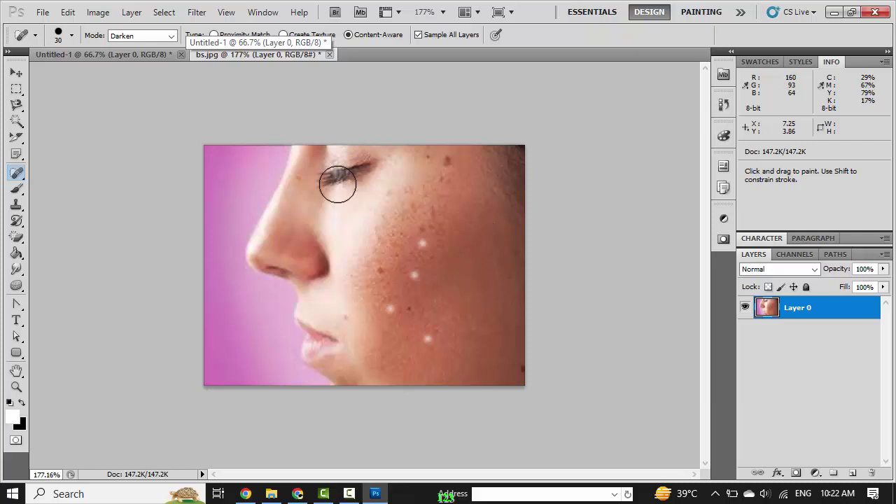
left_click(173, 37)
left_click(146, 115)
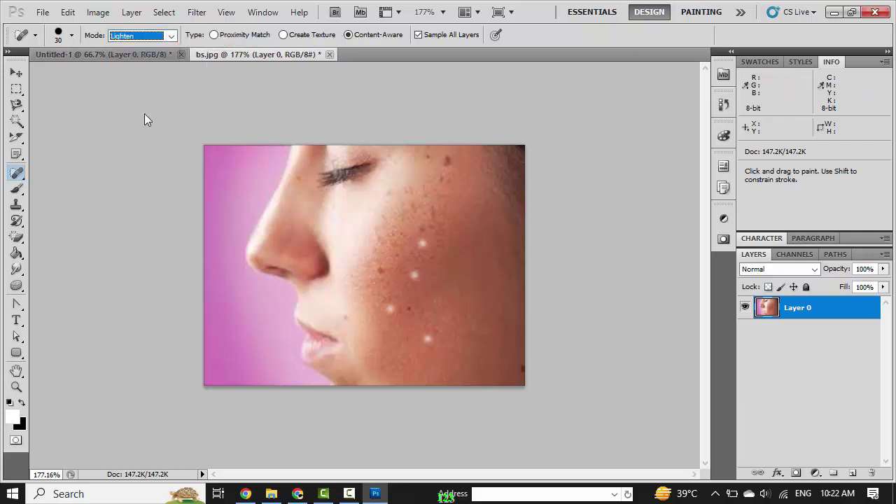
left_click(425, 239)
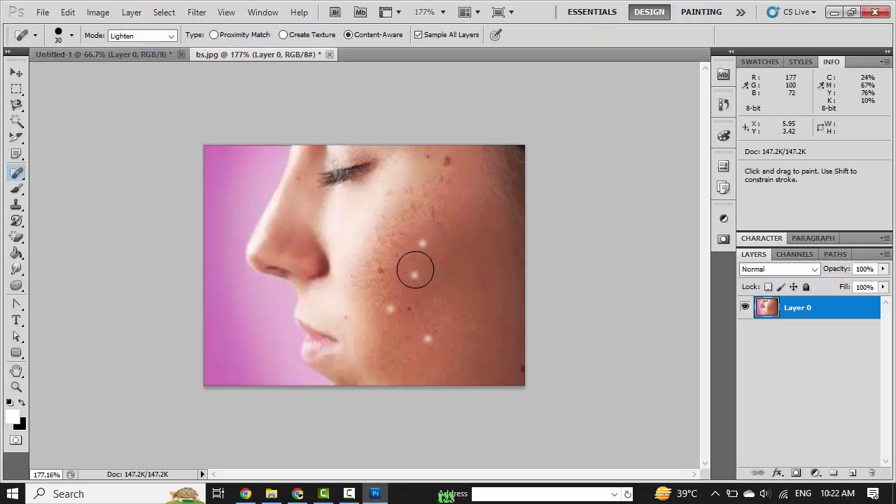
left_click(417, 272)
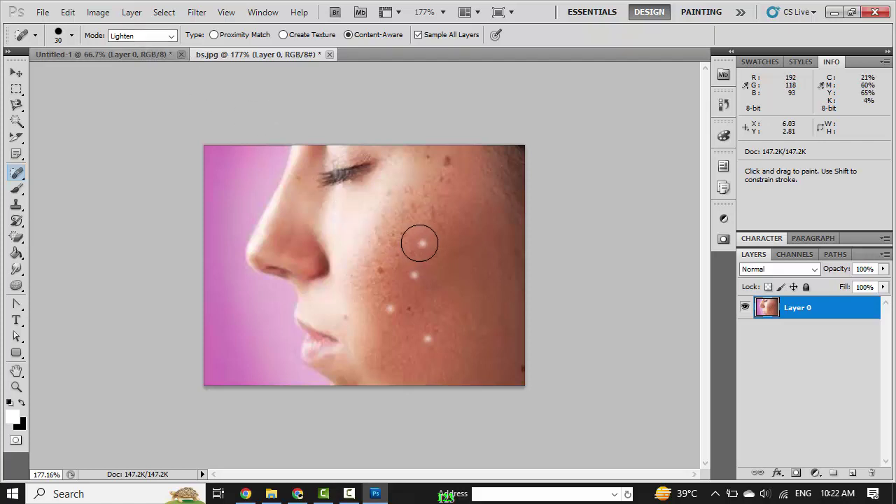
- Heal four bright cheek spots in Darken mode, then revert bs.jpg with F12
left_click(171, 35)
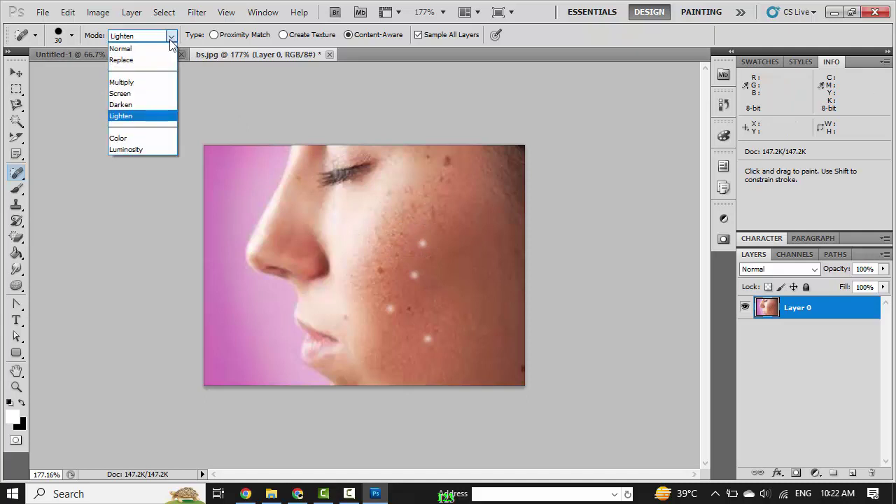
left_click(150, 105)
left_click(417, 241)
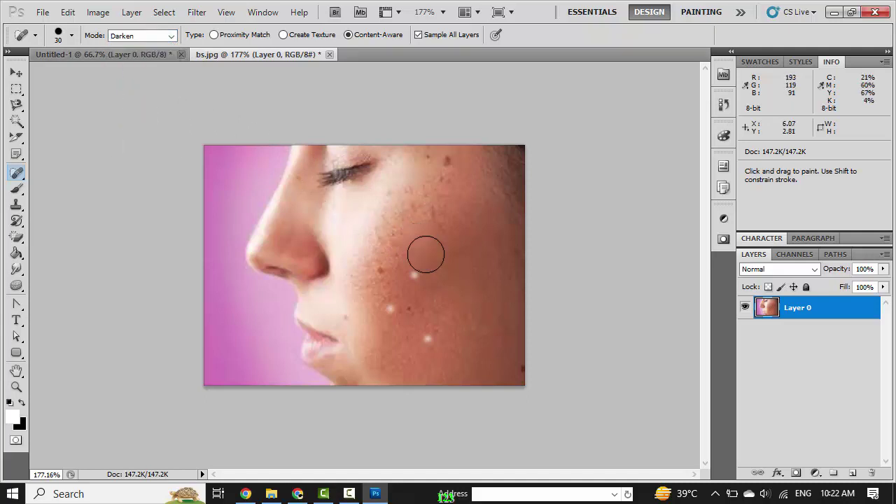
left_click(413, 275)
left_click(390, 310)
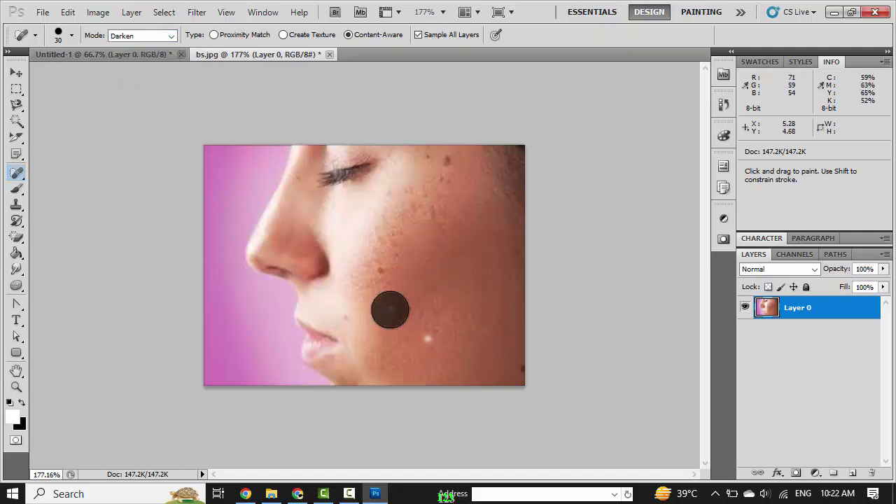
left_click(425, 340)
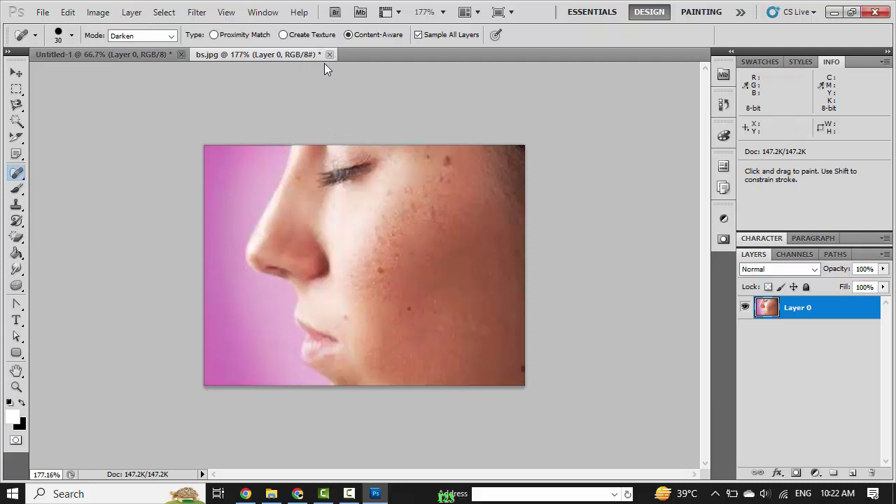
scroll(495, 220, "up", 1)
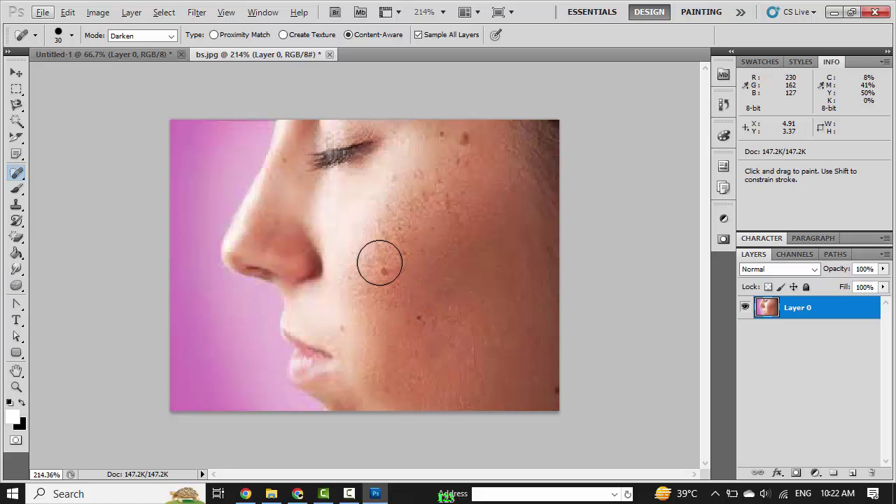
key("F12")
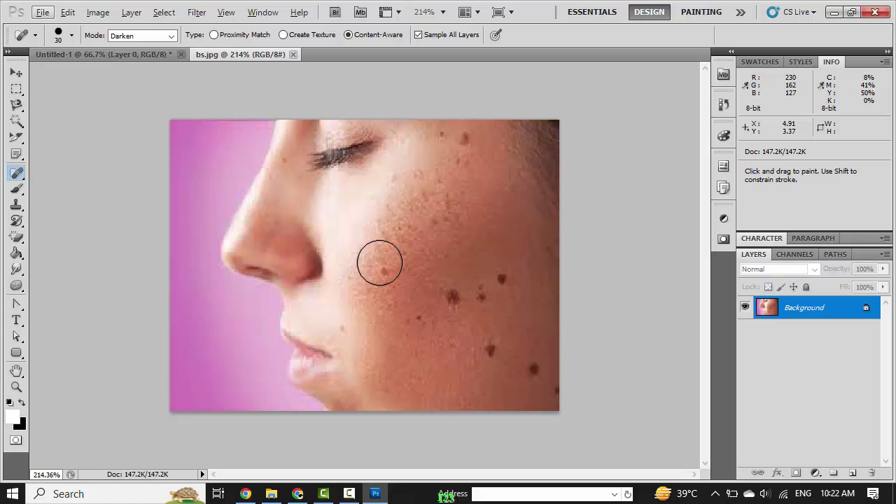
- Unlock the Background as Layer 0 and set spot healing type to Create Texture
double_click(812, 310)
left_click(607, 168)
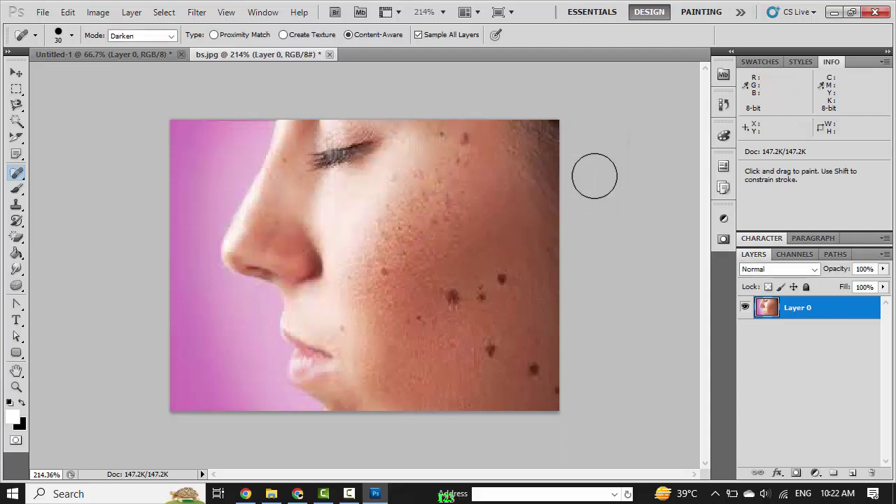
left_click(284, 36)
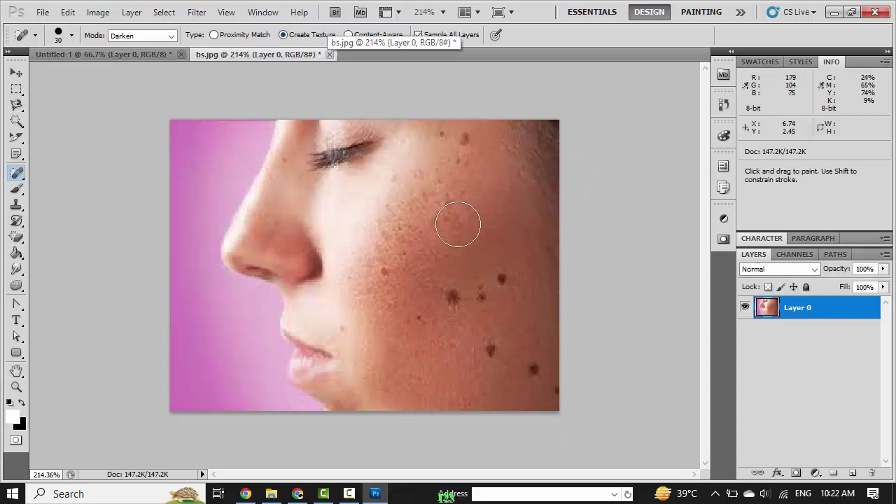
- Texture-heal eight cheek moles, then revert the photo with F12
scroll(458, 220, "up", 2)
left_click(502, 201)
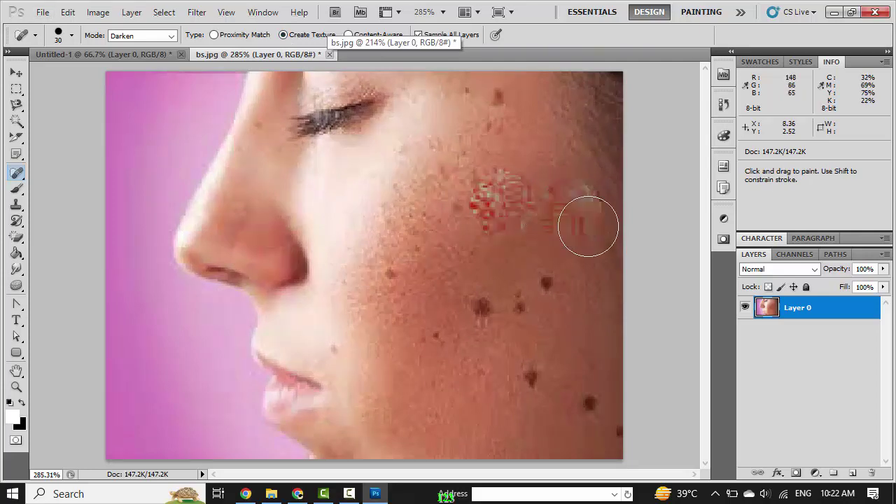
left_click(588, 226)
left_click(456, 269)
left_click(399, 245)
left_click(424, 168)
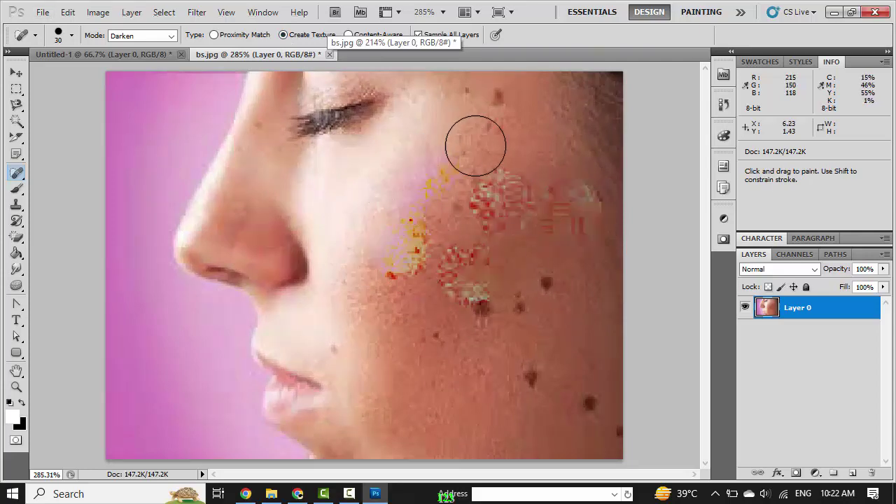
left_click(481, 143)
left_click(461, 237)
left_click(532, 270)
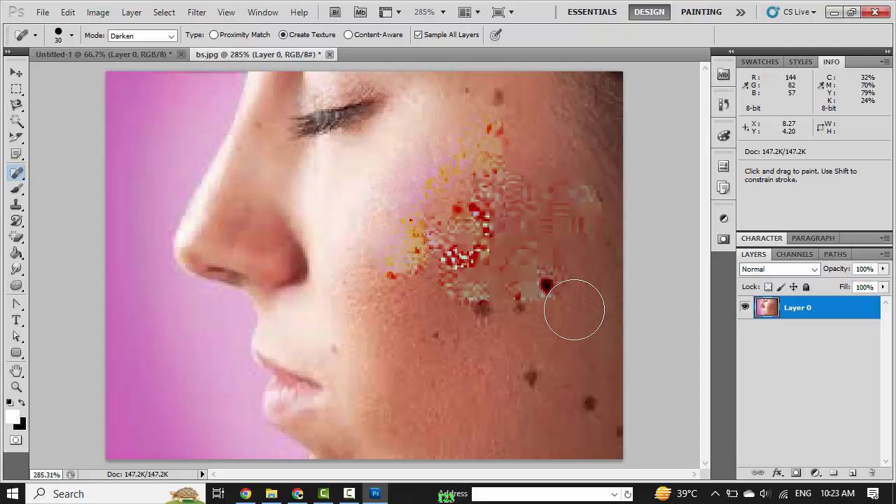
key("F12")
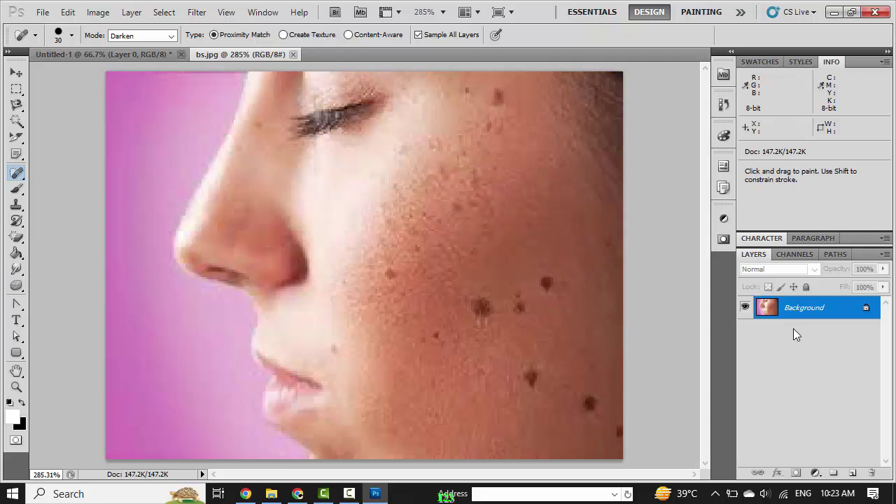
- Unlock the Background as Layer 0 and try healing a lower-cheek mole
double_click(817, 313)
key("Return")
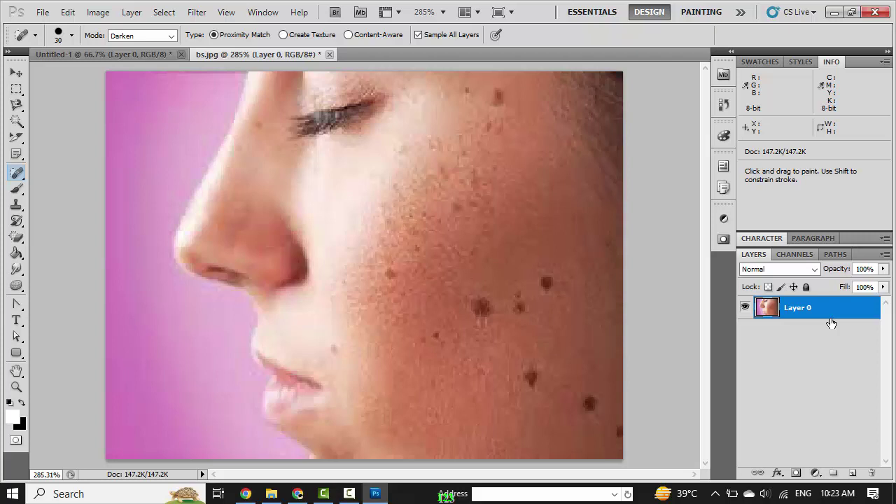
left_click(548, 282)
left_click(548, 282)
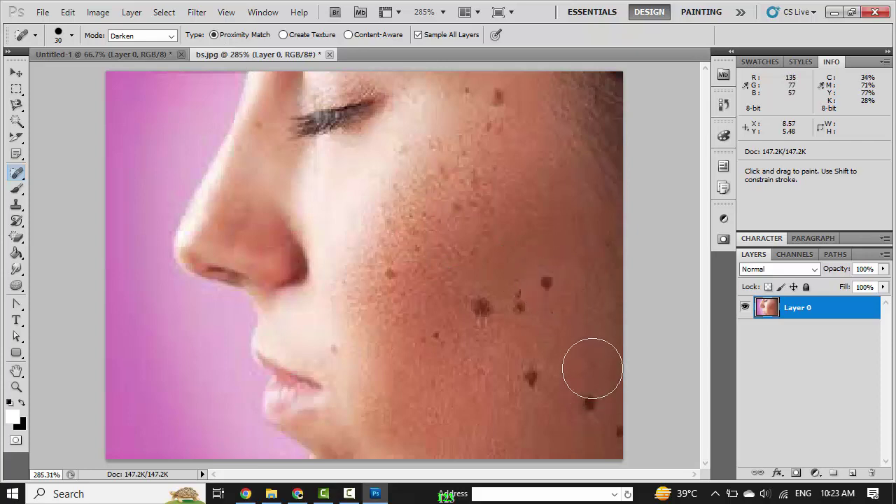
- Heal a mole on the upper right cheek and switch spot healing to Content-Aware
scroll(619, 333, "up", 2)
scroll(619, 332, "up", 1)
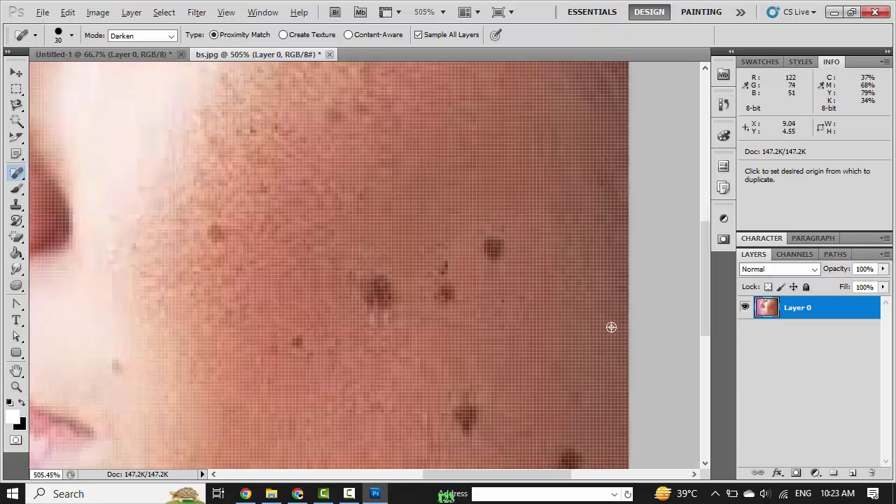
scroll(593, 260, "down", 2)
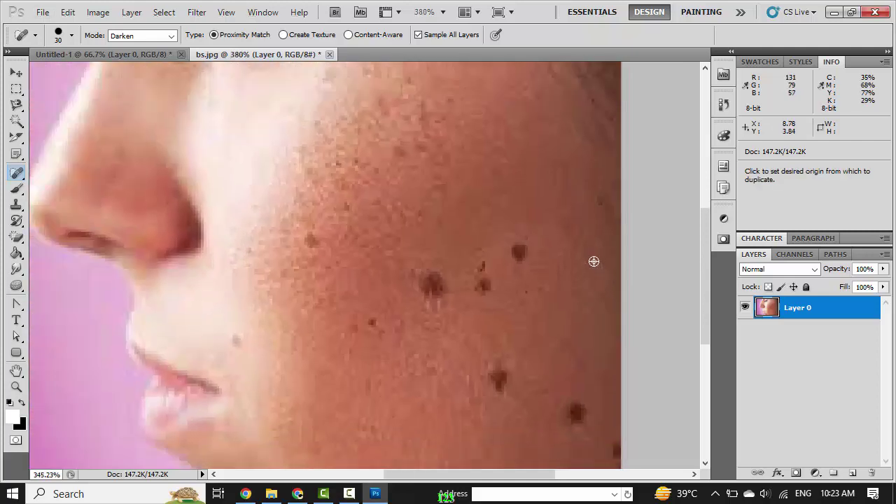
scroll(592, 262, "down", 1)
left_click(527, 252)
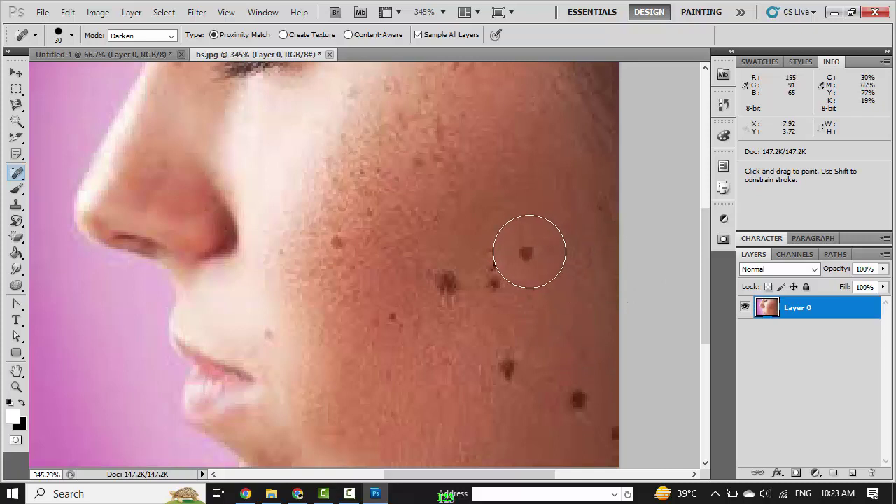
left_click(530, 252)
left_click(119, 88)
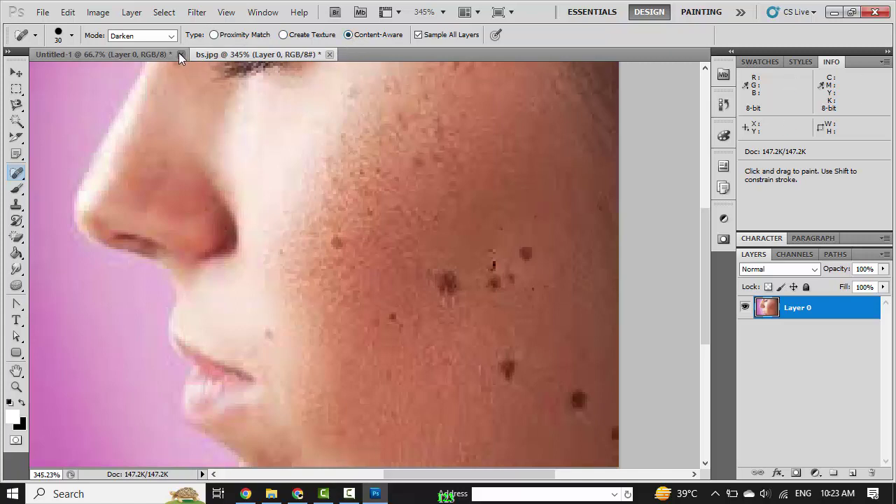
- Set spot healing to Lighten and heal the mole cluster mid-cheek
left_click(150, 36)
left_click(140, 115)
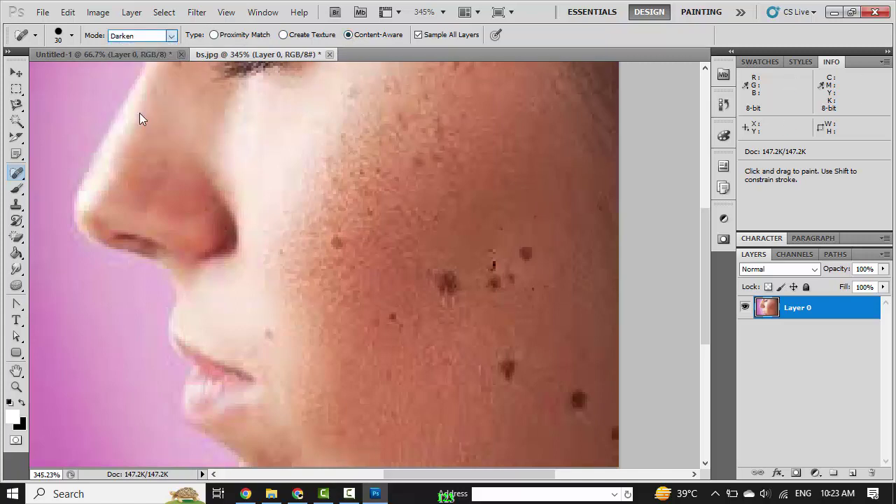
left_click(526, 254)
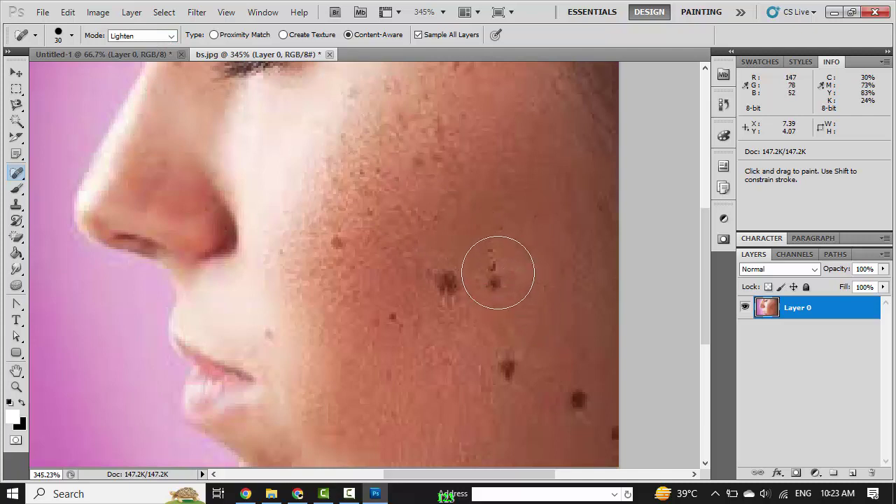
left_click(494, 273)
left_click(445, 282)
- Heal the remaining moles on the lower cheek, jaw and near the nose; Widgets opens via Win+W
left_click(490, 358)
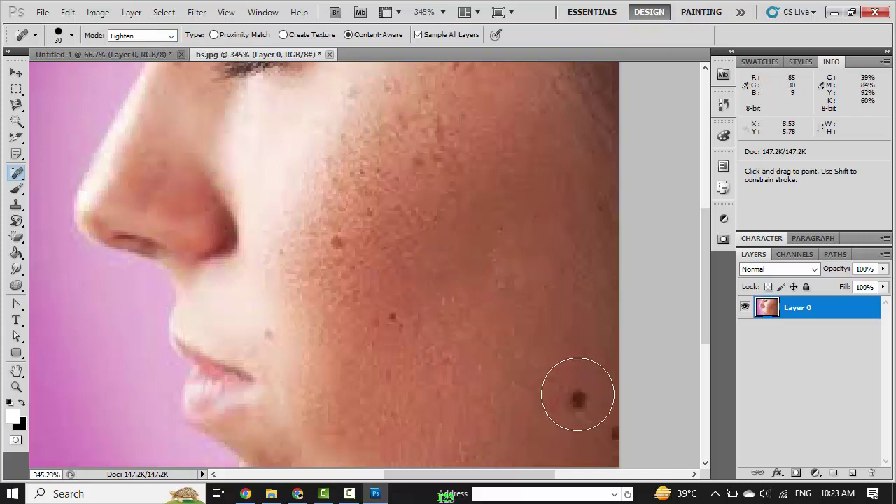
left_click(596, 420)
left_click(393, 317)
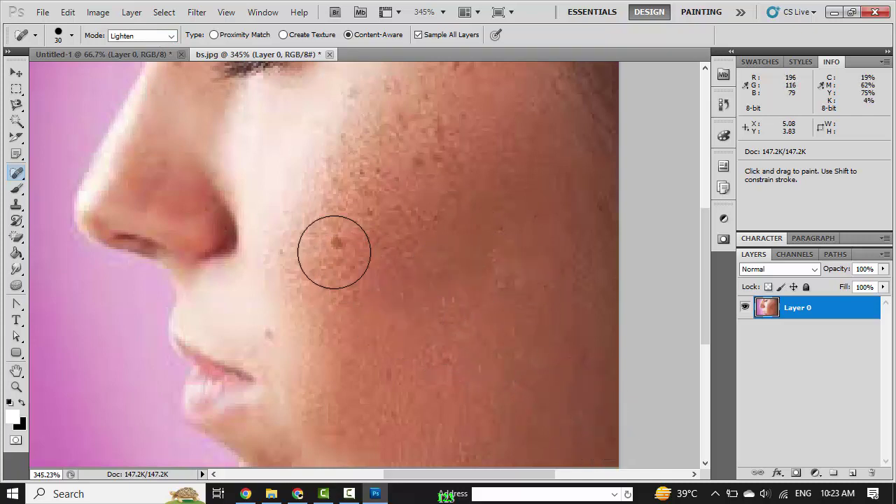
left_click(335, 252)
left_click(282, 330)
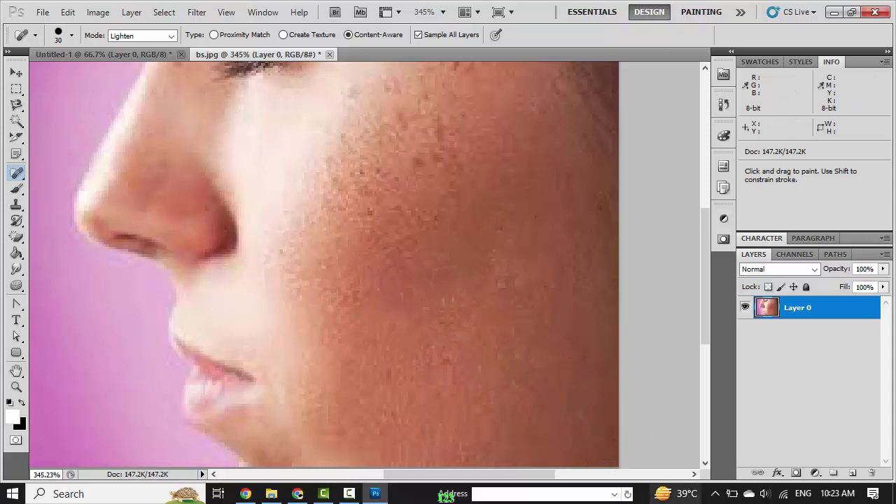
key("super+w")
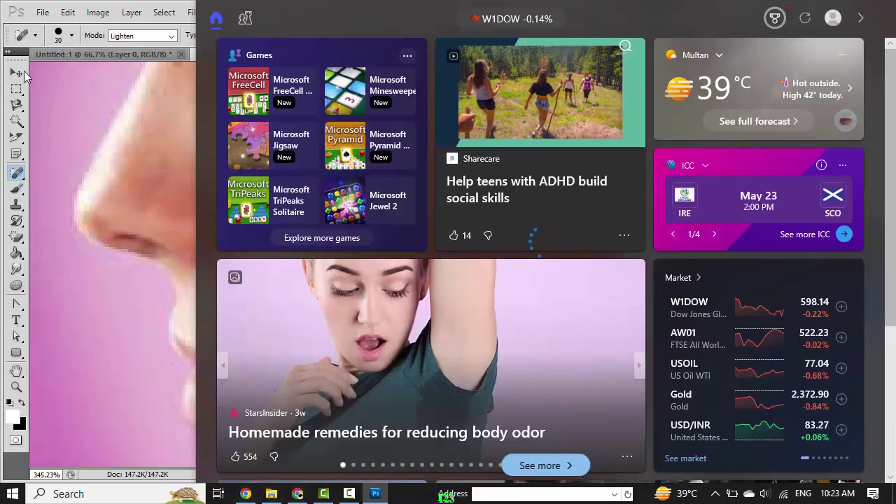
- Dismiss the Widgets panel with Win+D and bring Photoshop back from the taskbar
left_click(120, 140)
key("super+d")
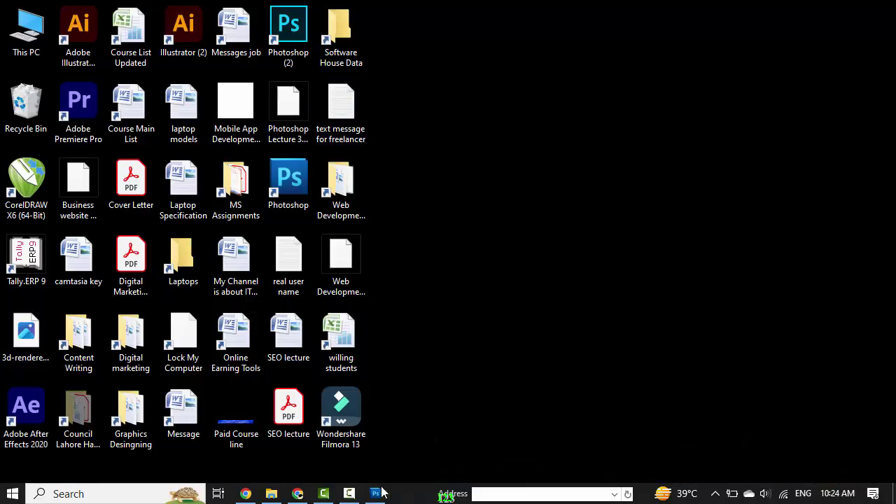
left_click(375, 494)
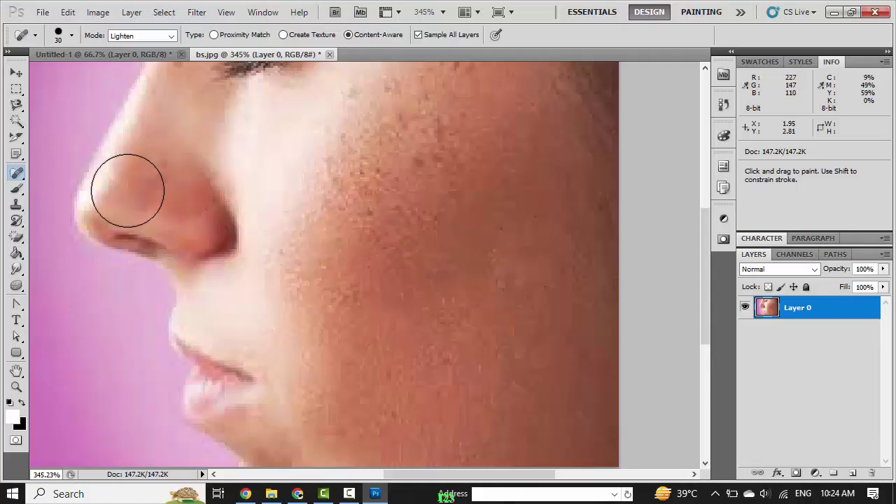
- Revert bs.jpg to its saved state and switch to the Patch Tool
key("F12")
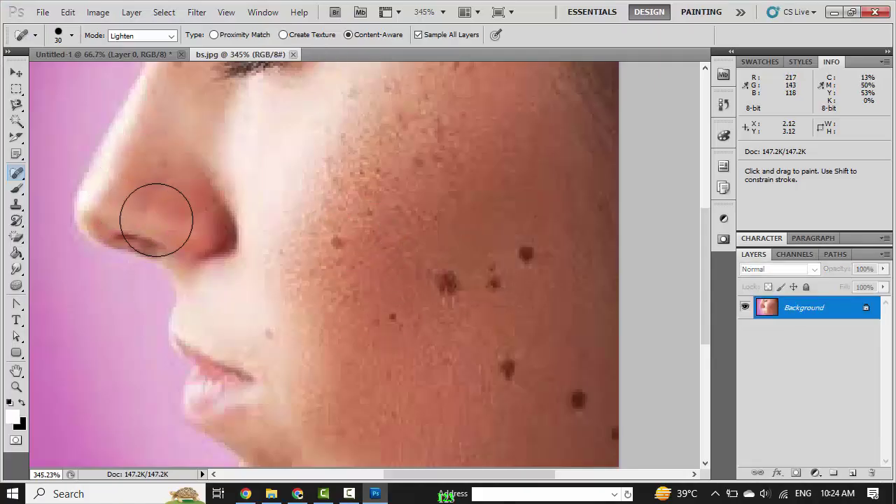
right_click(20, 176)
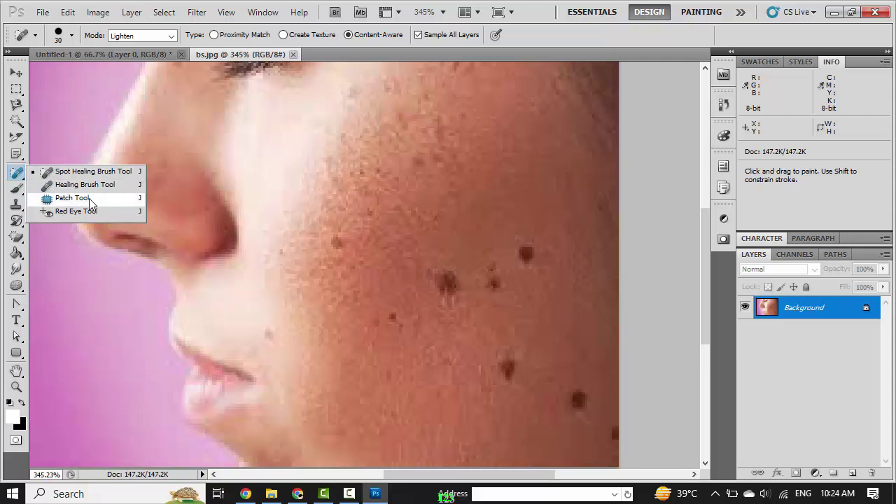
left_click(89, 198)
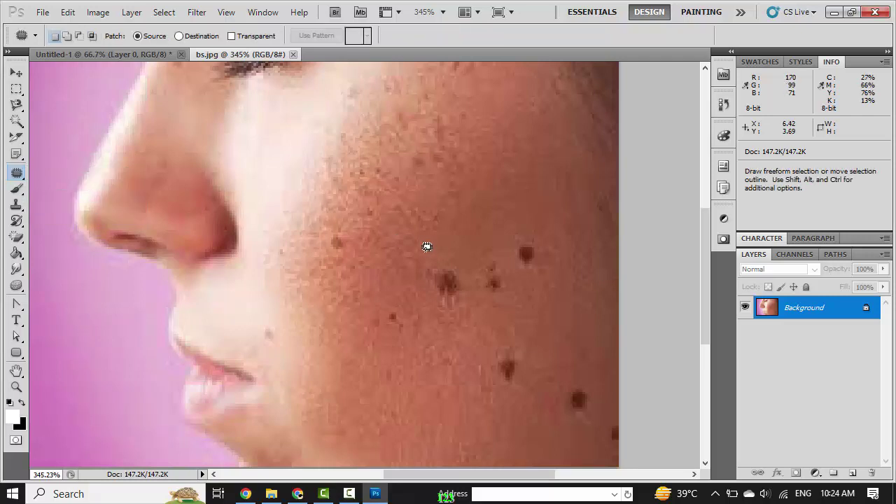
- Patch the dark cheek mole with clean skin from above, then deselect
left_click_drag(427, 247, 457, 311)
left_click_drag(473, 280, 437, 250)
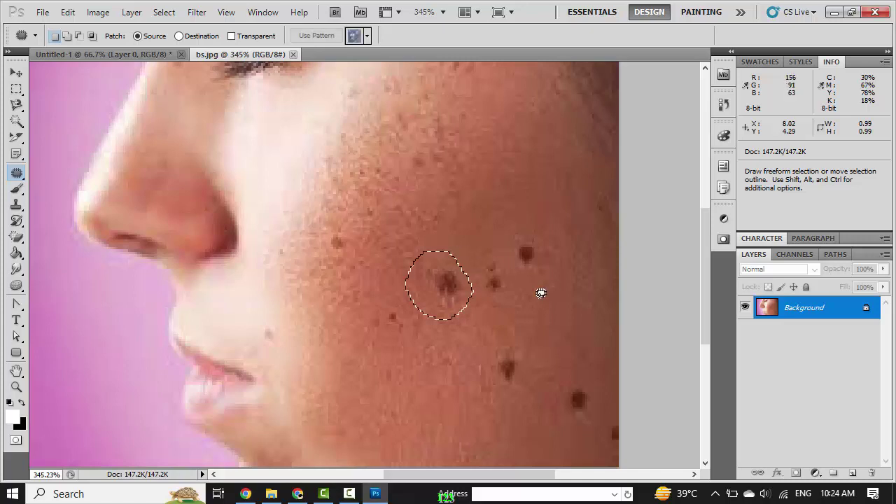
left_click_drag(441, 283, 470, 205)
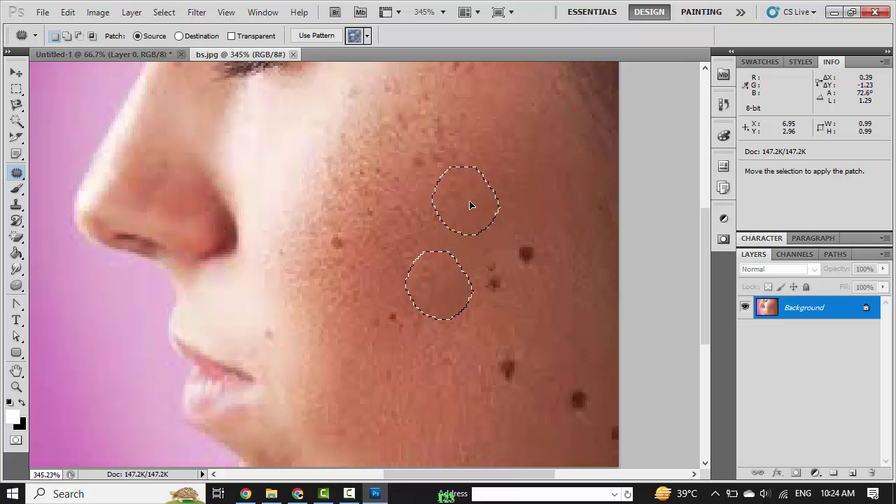
left_click_drag(471, 206, 471, 204)
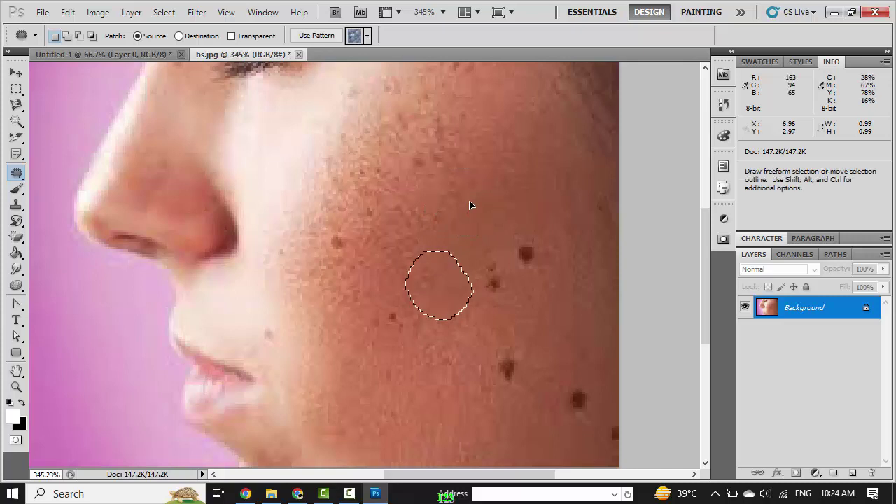
left_click(509, 251)
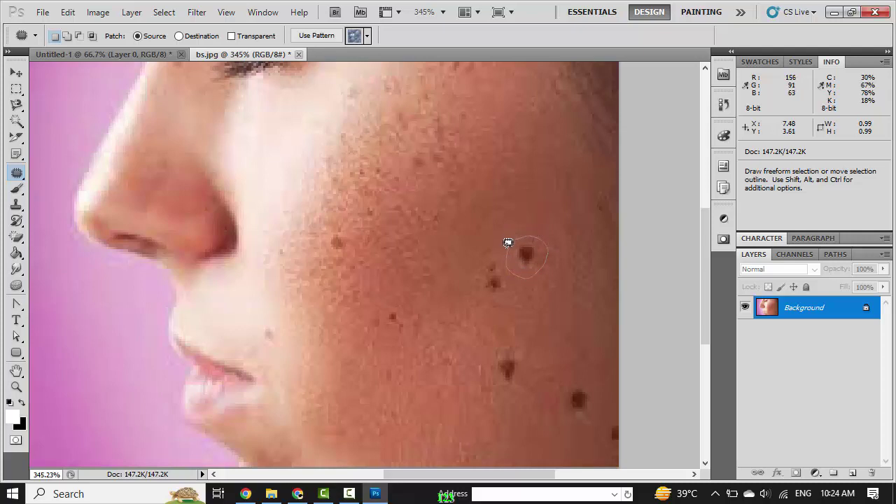
- Patch the right mole and the smaller mole below with skin from above
mouse_move(508, 243)
left_mouse_down()
mouse_move(521, 231)
mouse_move(524, 186)
left_mouse_up()
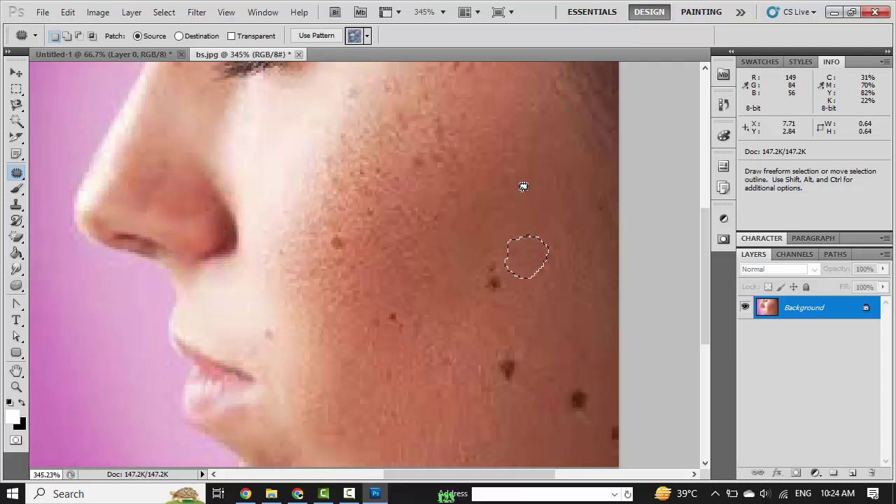
left_click(490, 253)
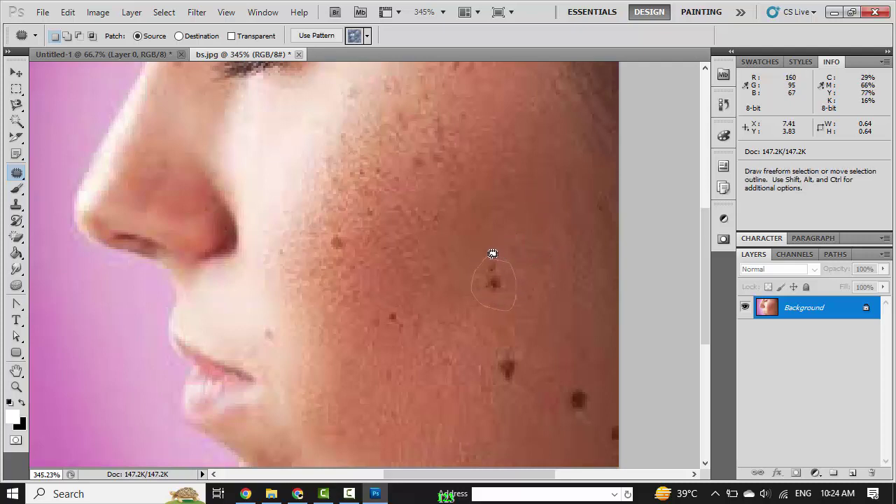
left_click_drag(476, 271, 489, 257)
left_click_drag(504, 285, 526, 219)
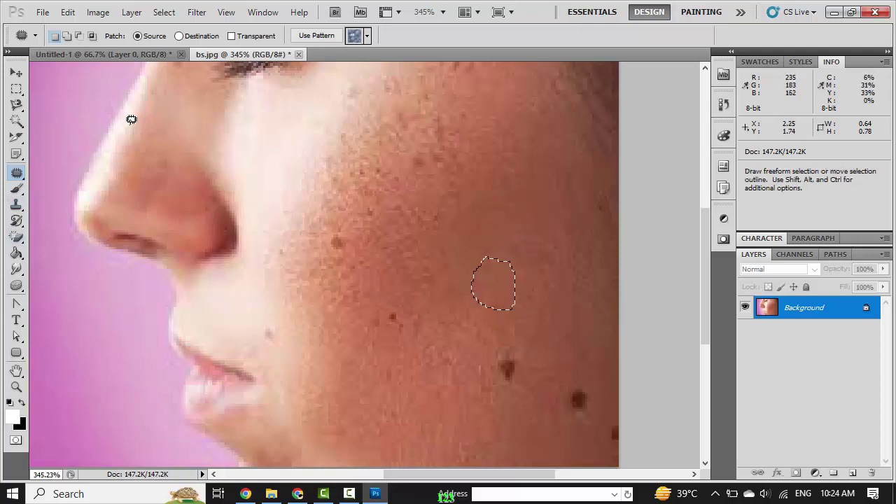
right_click(16, 173)
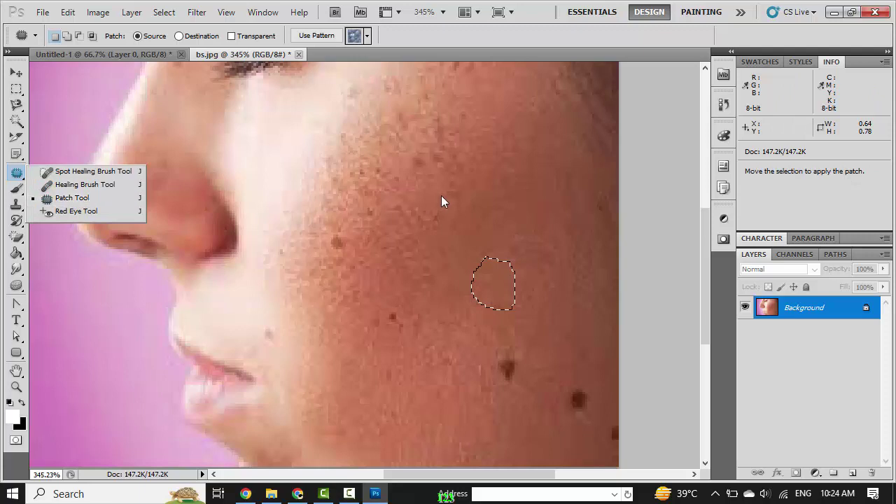
- Convert Background to Layer 0, revert with F12, then convert it to Layer 0 again
double_click(808, 308)
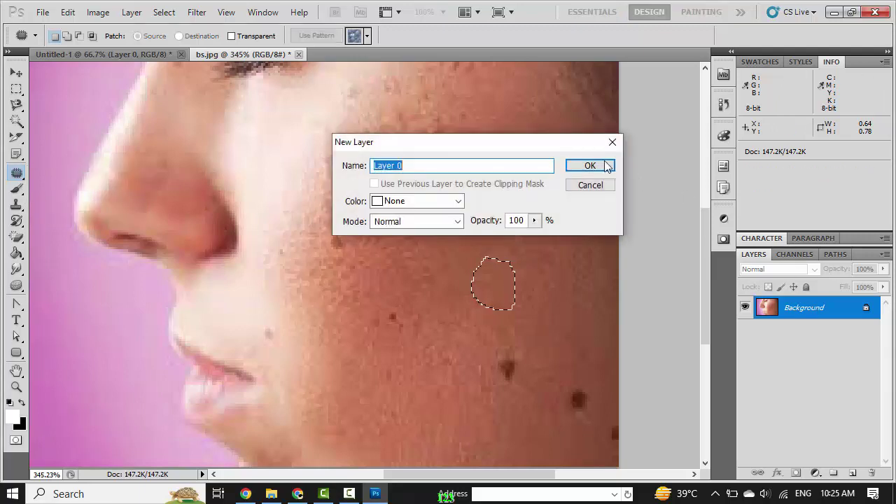
left_click(602, 170)
key("F12")
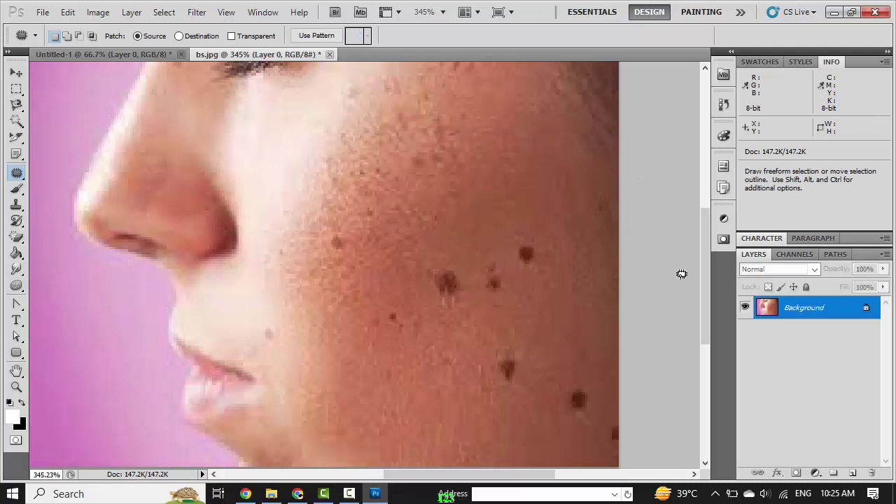
double_click(804, 314)
left_click(600, 170)
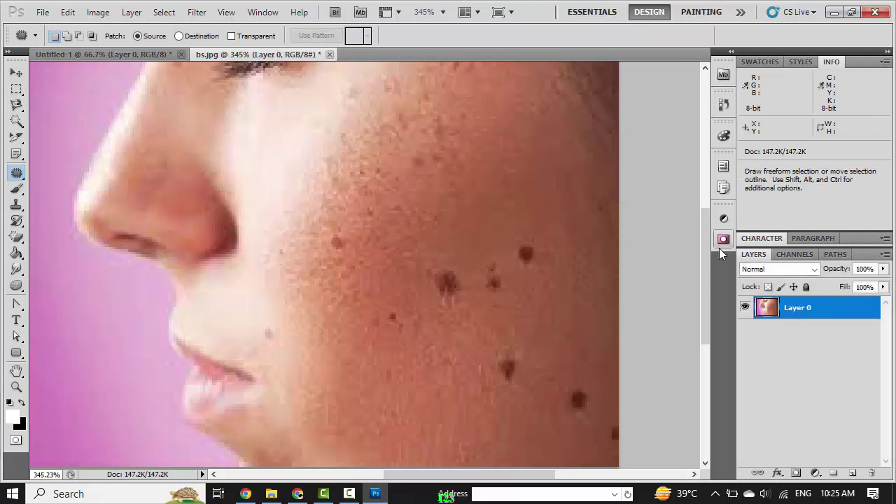
- Select the Healing Brush Tool from the healing tool flyout
scroll(711, 272, "down", 3)
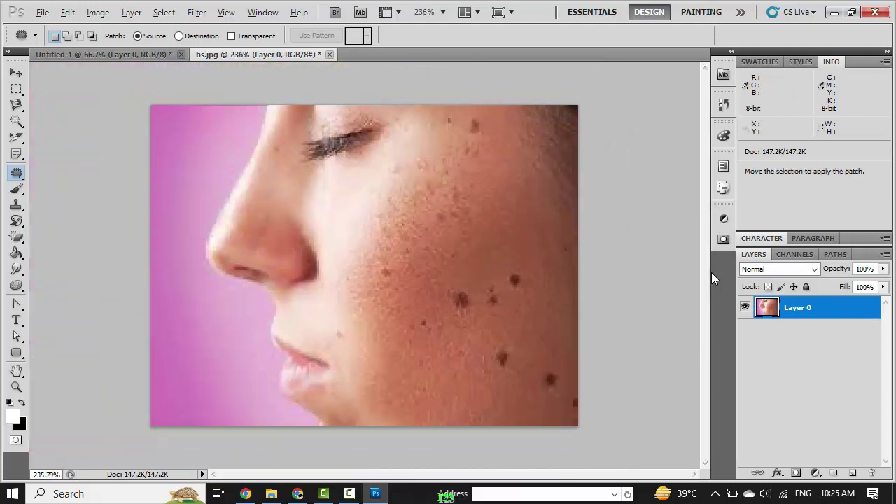
right_click(23, 176)
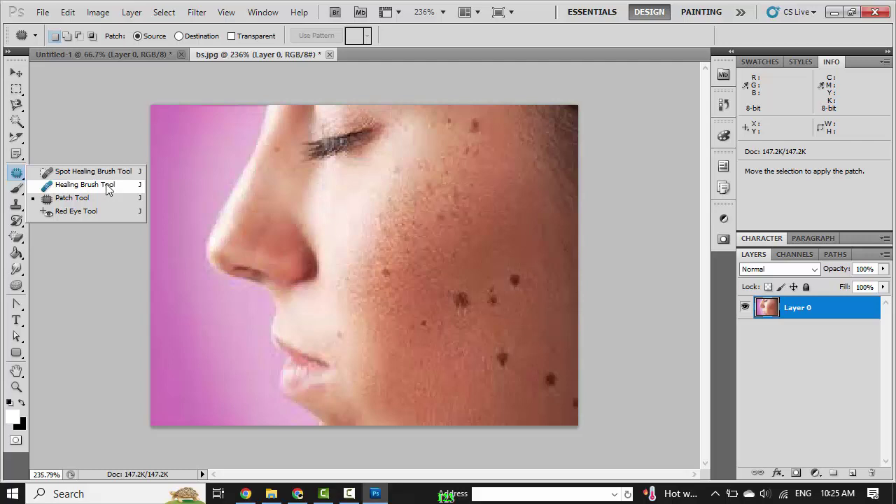
left_click(108, 189)
- Open nowinriver.jpg from the sample pictures folder
left_click(42, 13)
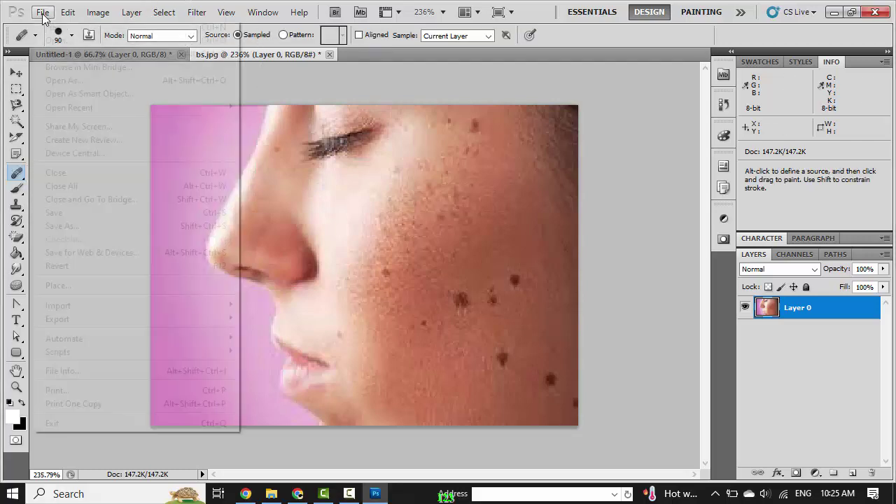
left_click(58, 40)
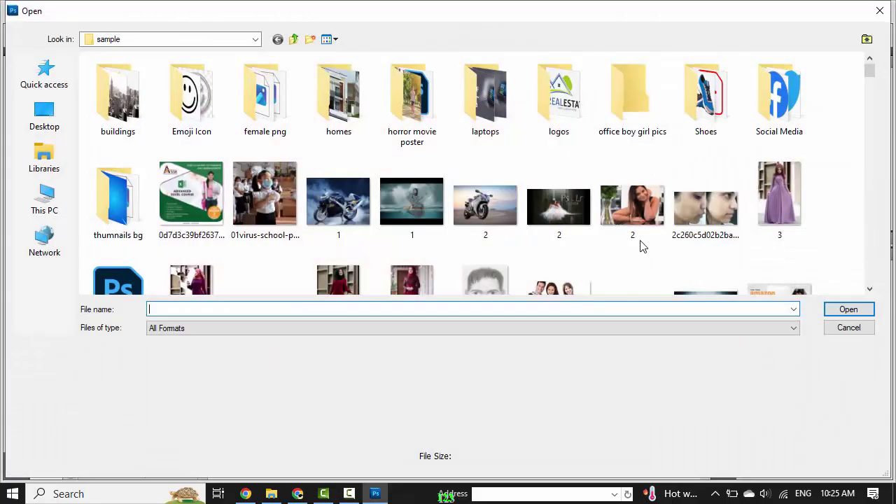
left_click_drag(870, 67, 870, 115)
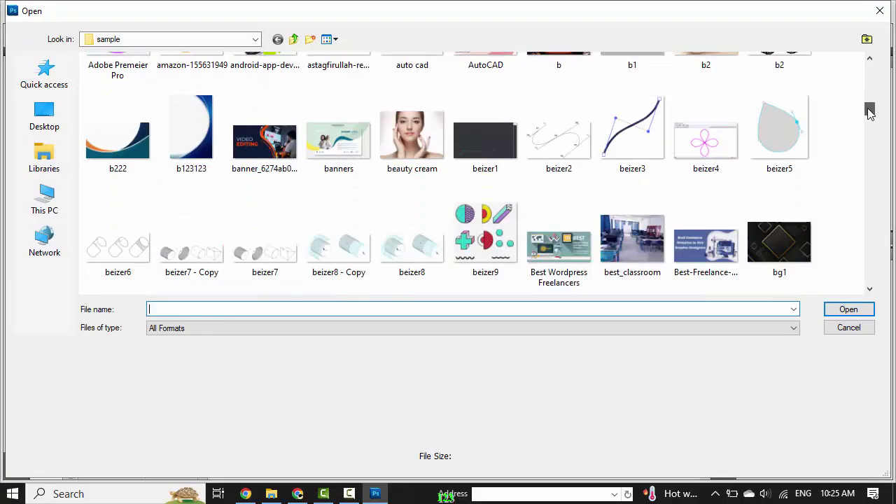
left_click_drag(869, 115, 861, 146)
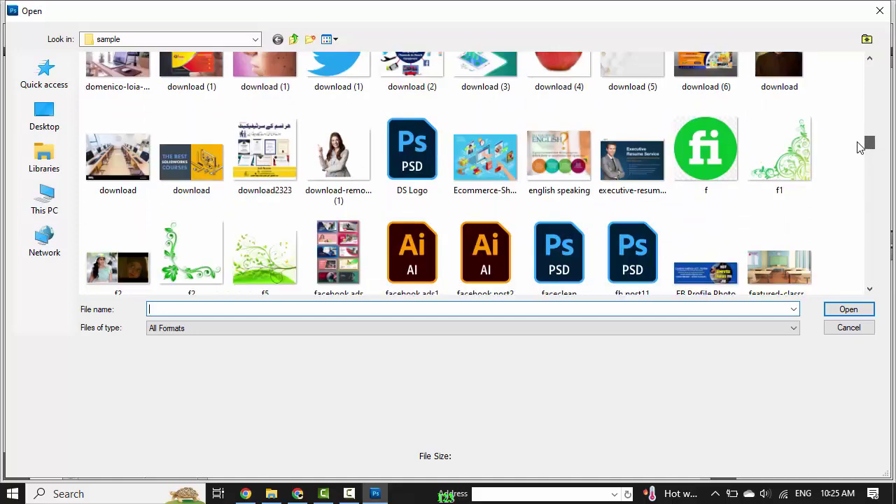
scroll(860, 147, "down", 1)
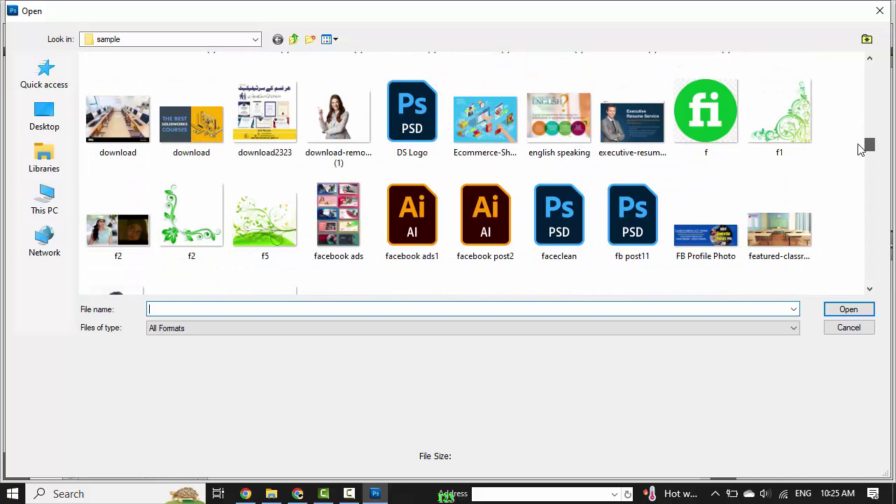
scroll(861, 149, "down", 1)
scroll(856, 149, "down", 2)
scroll(854, 158, "down", 1)
scroll(856, 161, "down", 3)
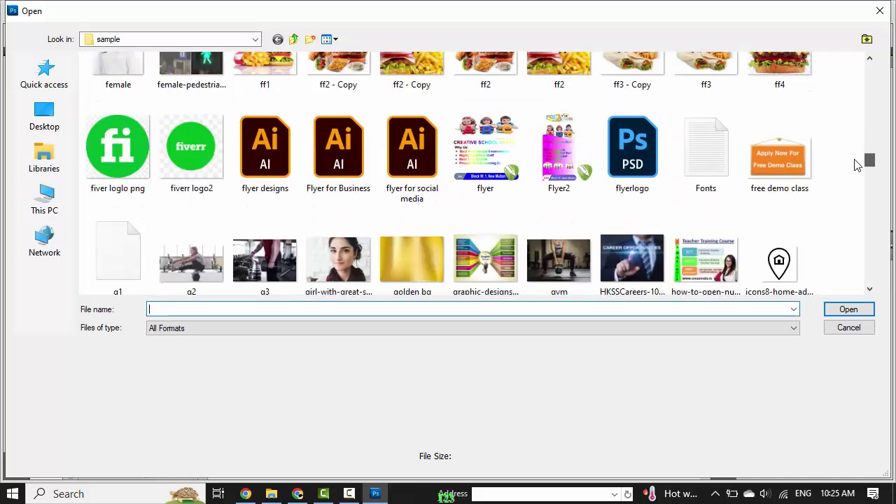
scroll(854, 165, "down", 1)
scroll(855, 168, "down", 2)
scroll(856, 175, "down", 4)
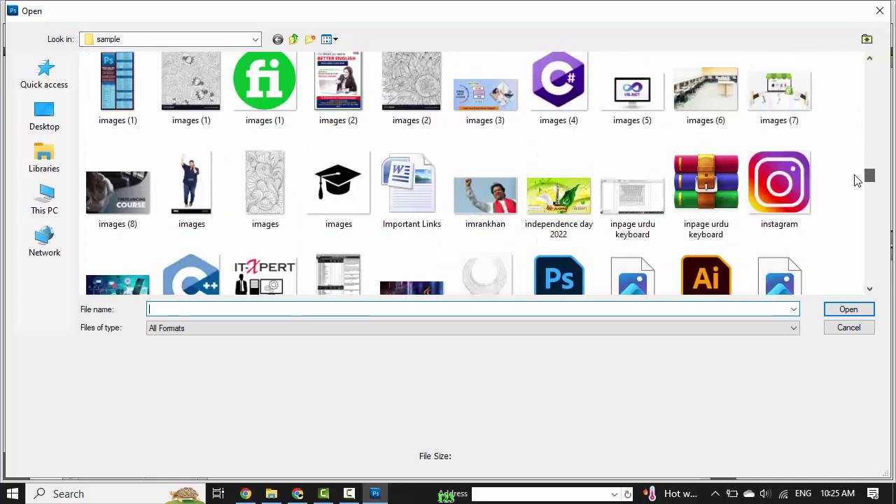
scroll(855, 183, "down", 2)
scroll(854, 189, "down", 3)
scroll(852, 196, "down", 2)
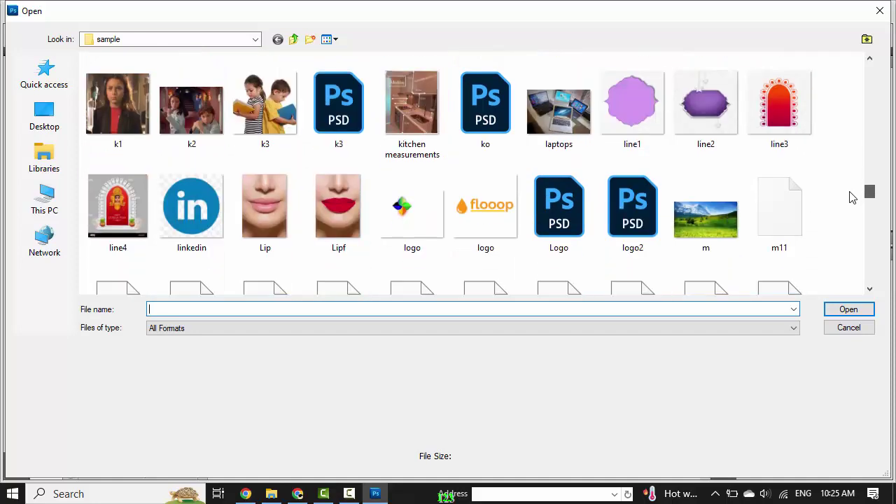
scroll(850, 199, "down", 2)
scroll(848, 203, "down", 1)
scroll(848, 209, "down", 3)
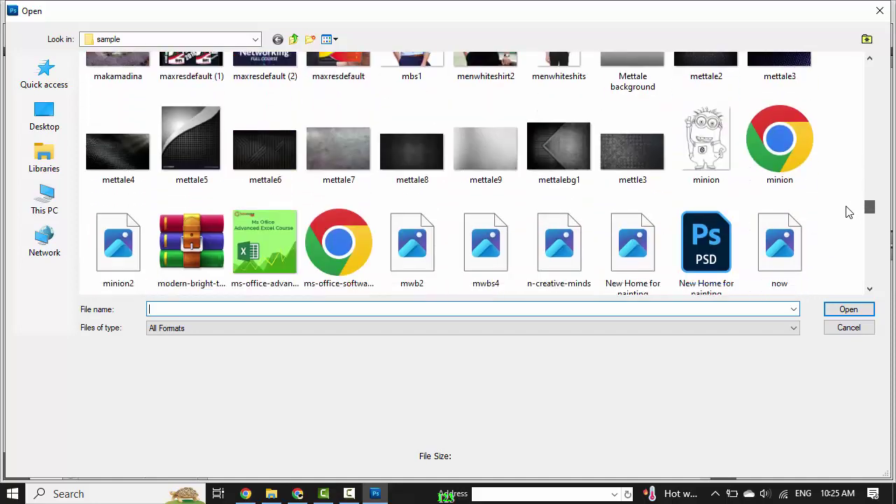
scroll(848, 210, "down", 1)
scroll(850, 205, "up", 2)
scroll(853, 213, "down", 2)
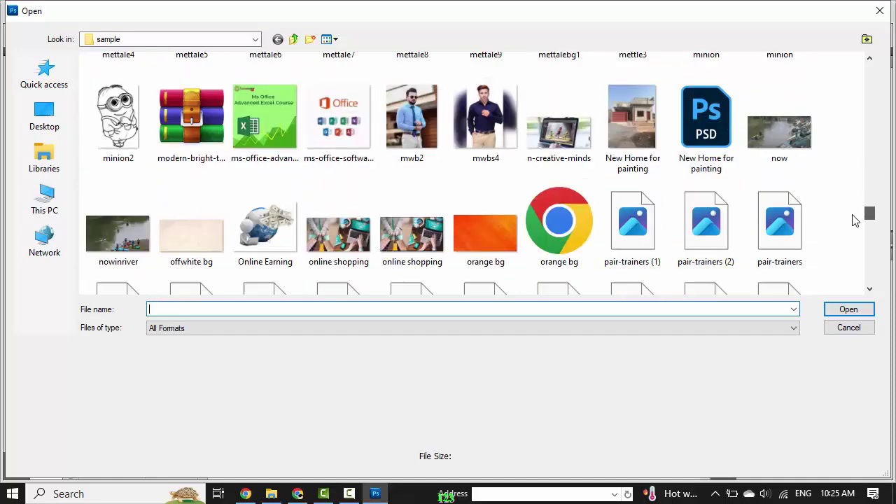
scroll(854, 221, "down", 1)
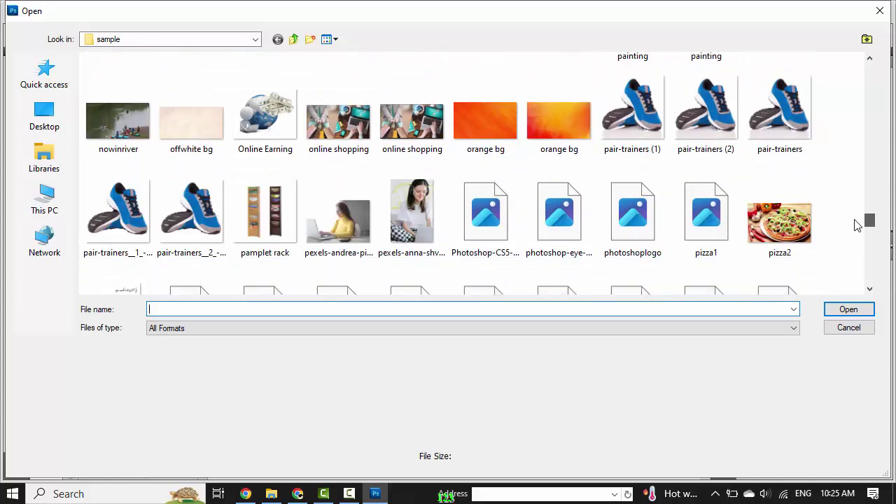
left_click(110, 128)
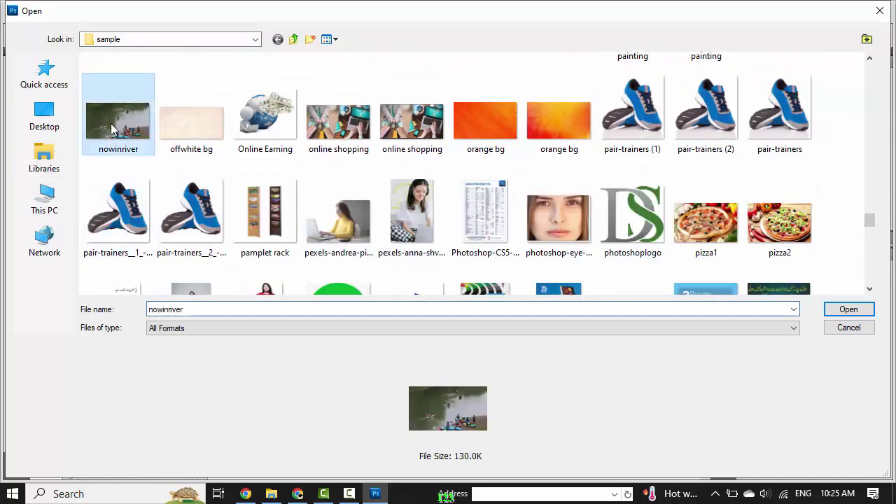
left_click(844, 311)
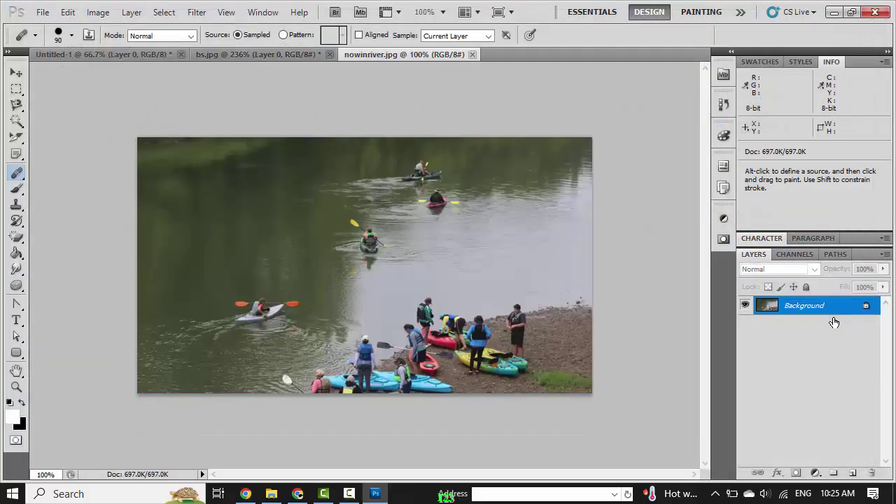
- Unlock nowinriver.jpg's Background as an editable Layer 0
double_click(833, 310)
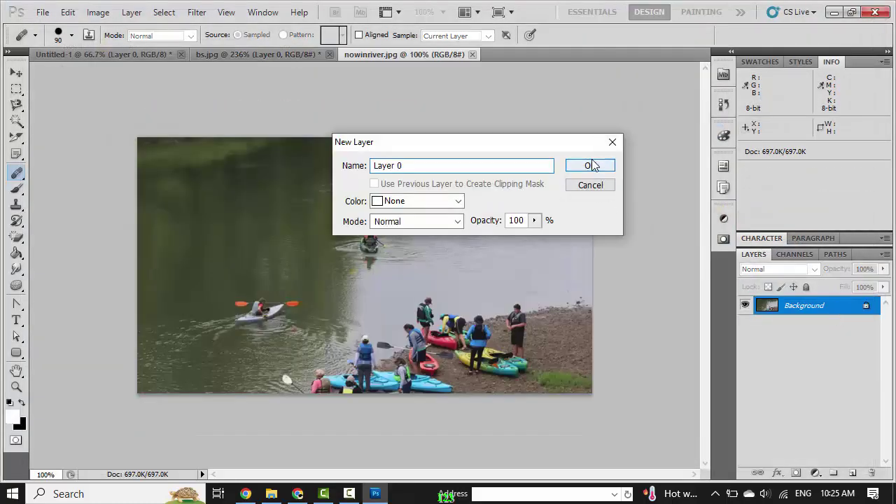
left_click(582, 164)
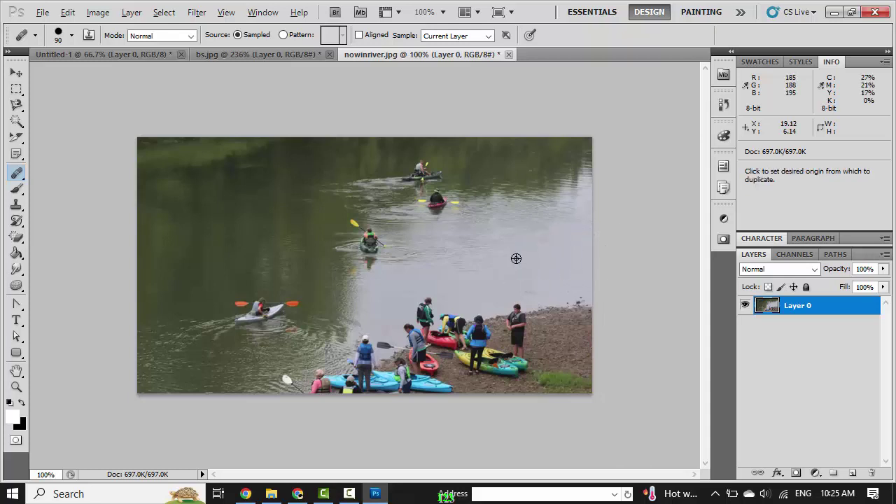
scroll(516, 258, "up", 1)
scroll(516, 257, "up", 1)
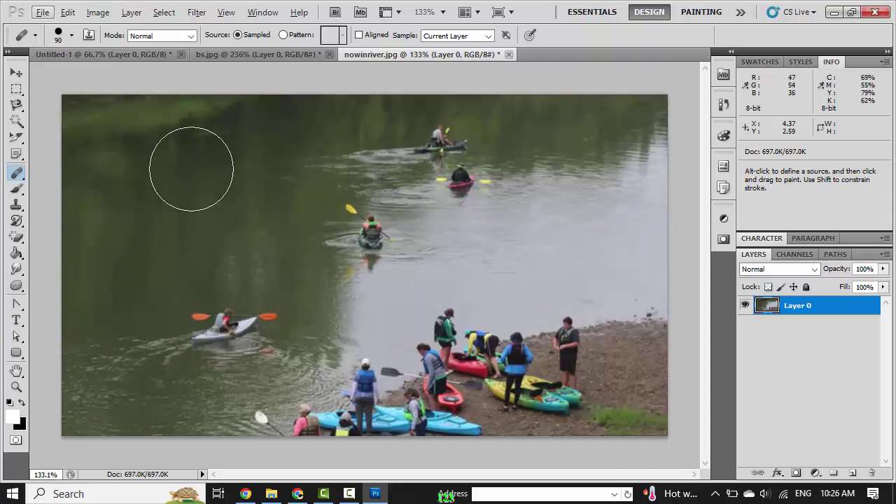
- Select the Healing Brush and Alt-sample the middle kayak as clone source
right_click(17, 177)
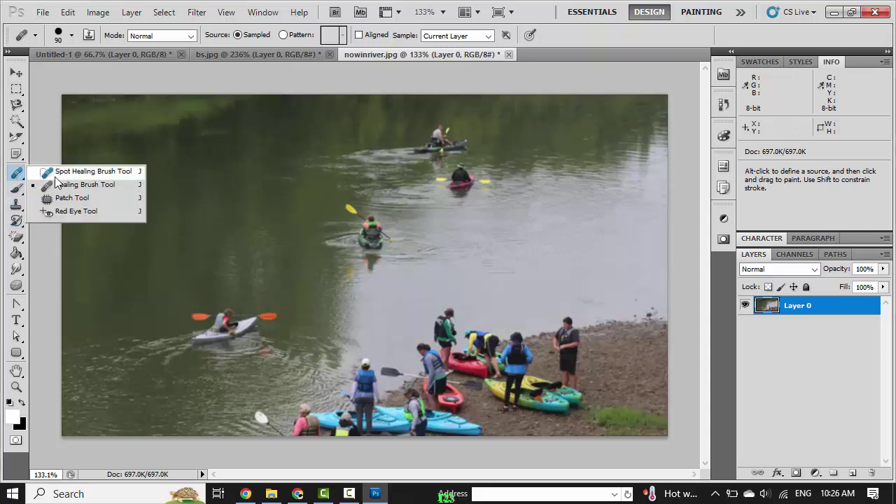
left_click(95, 194)
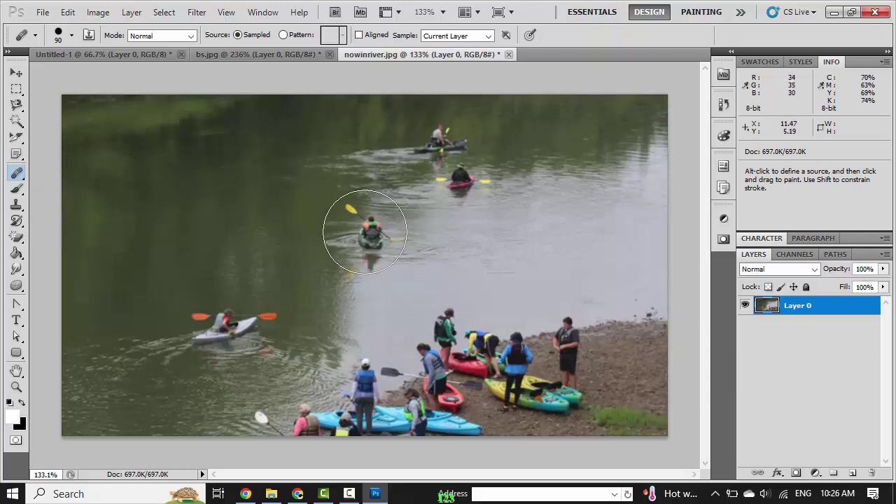
key("alt")
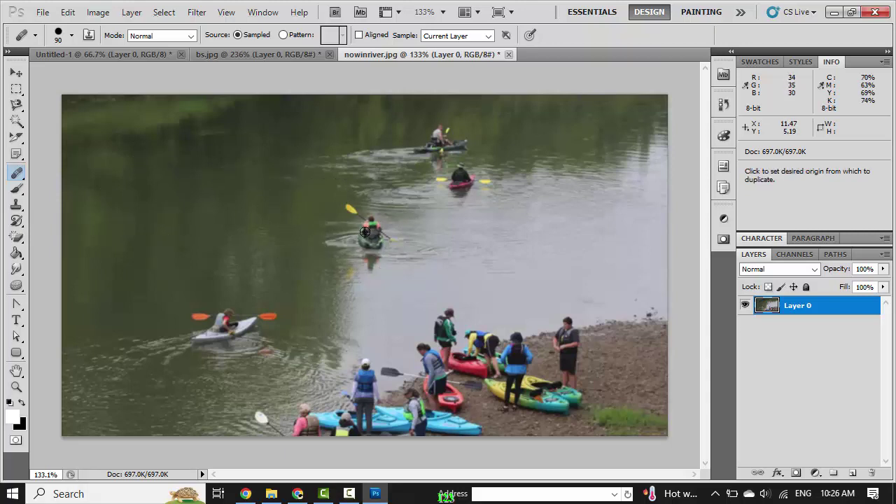
left_click(365, 231, "alt")
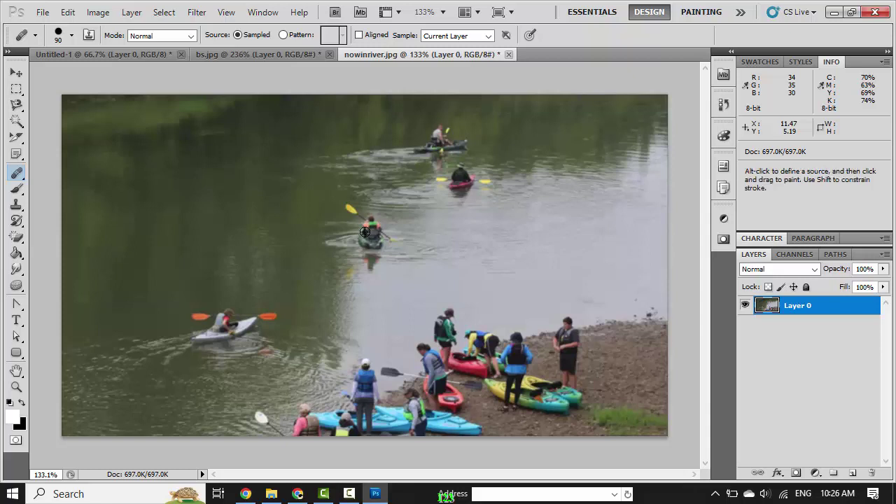
- Clone kayak copies onto seven spots across the river water
left_click(187, 184)
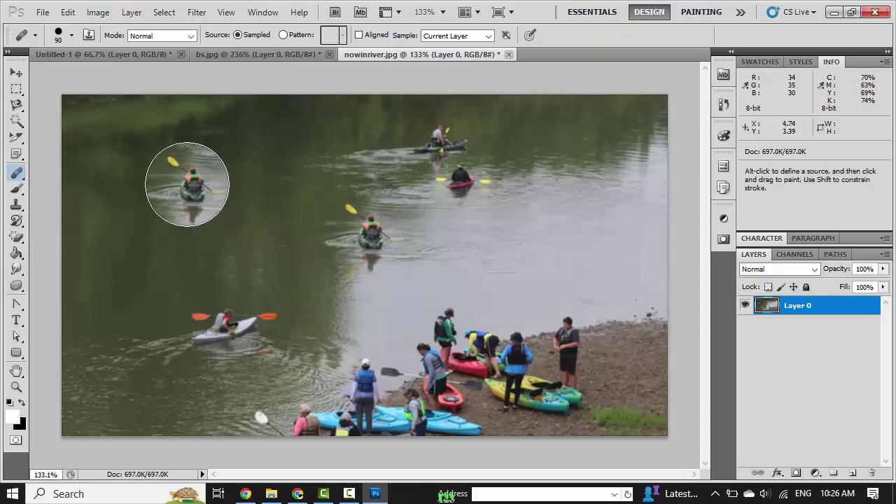
left_click(156, 258)
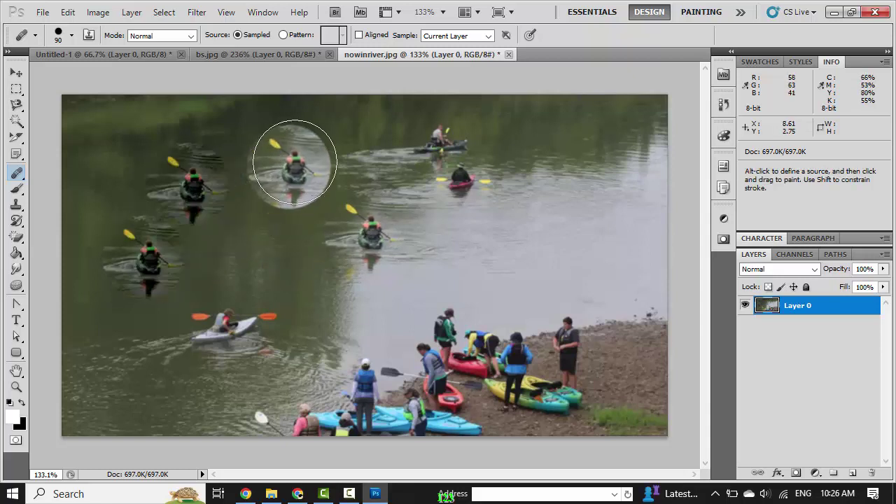
left_click(308, 156)
left_click(598, 150)
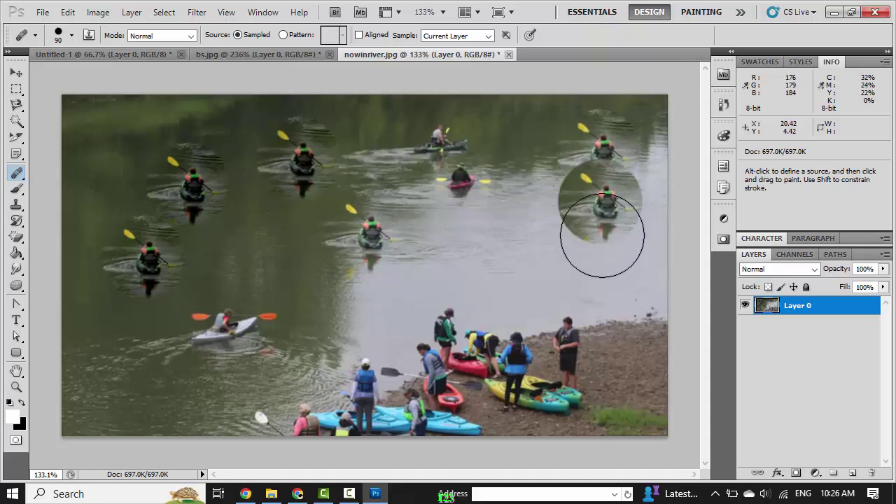
left_click(597, 251)
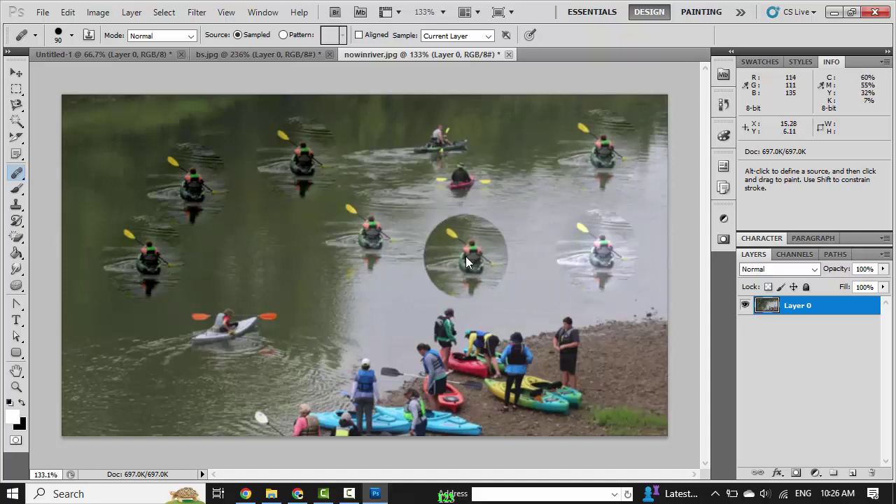
left_click(465, 256)
left_click(336, 313)
- Undo misplaced kayak copies, then revert the photo to its original state
key("ctrl+z")
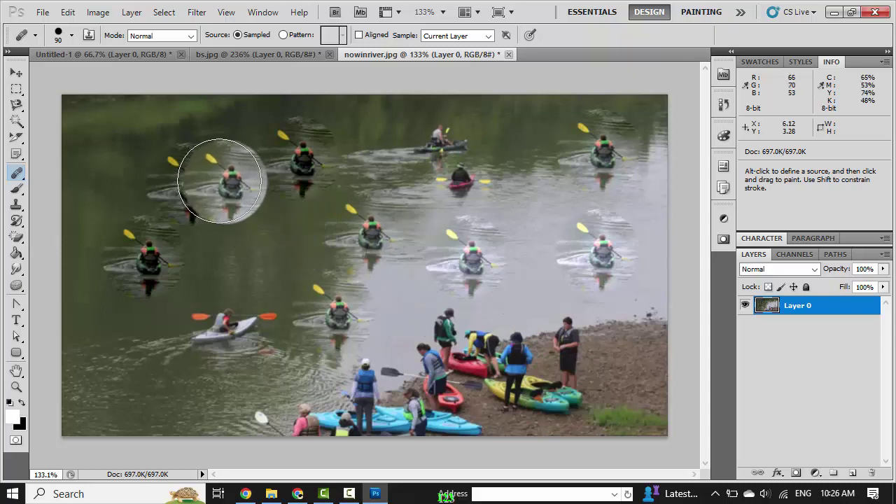
left_click(218, 181)
key("ctrl+z")
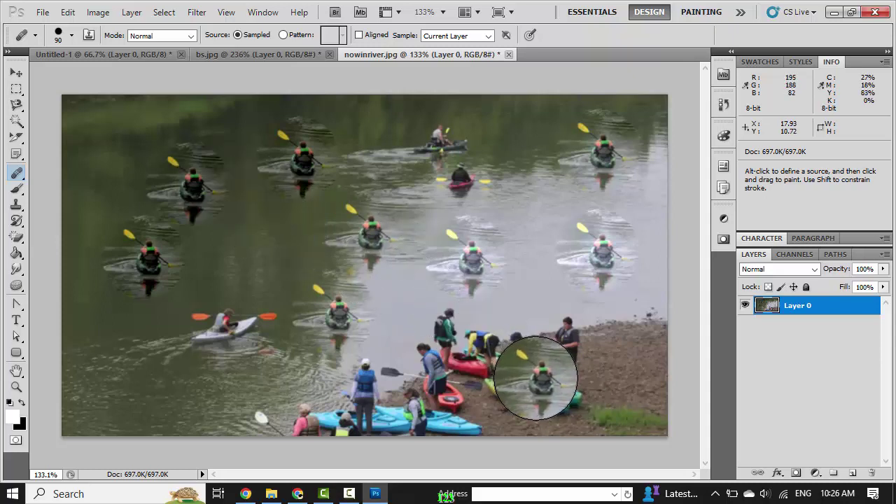
left_click(363, 221)
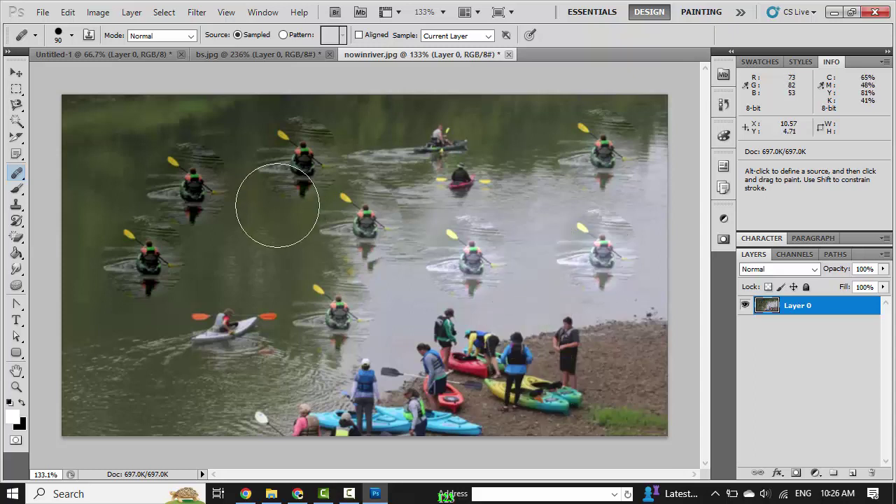
key("ctrl+z")
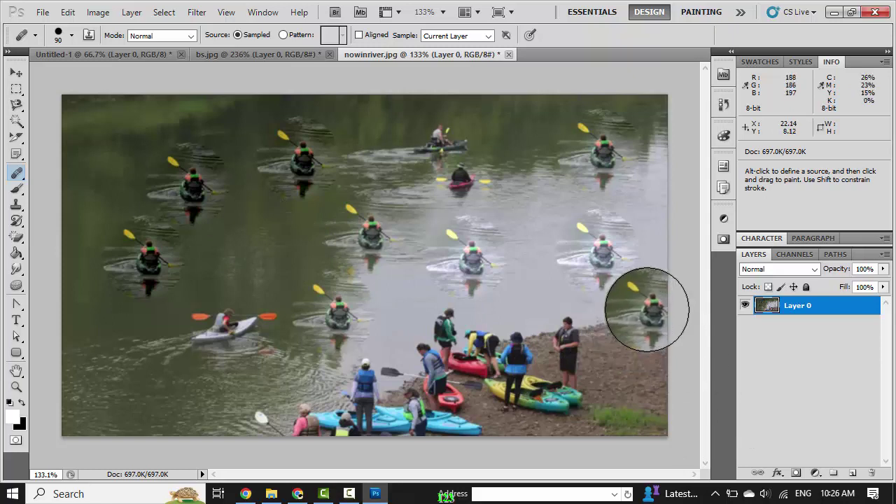
key("F12")
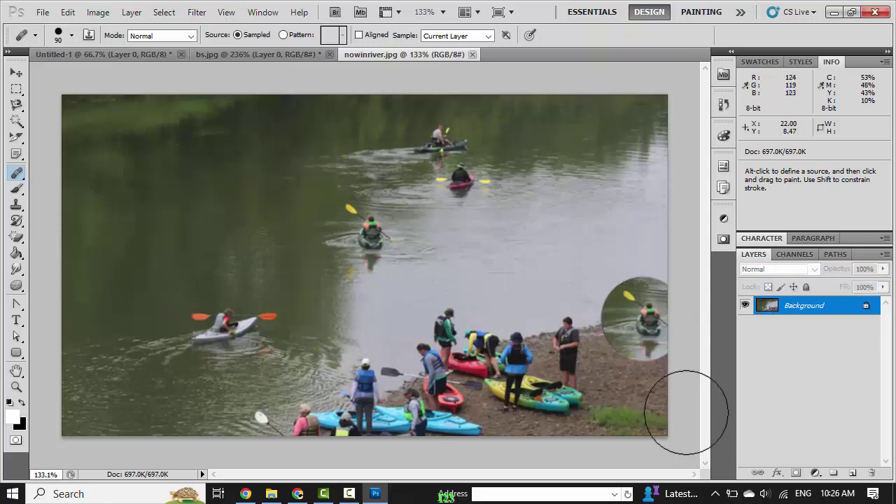
- Switch to the Red Eye Tool and unlock the river photo's Background as Layer 0
right_click(21, 177)
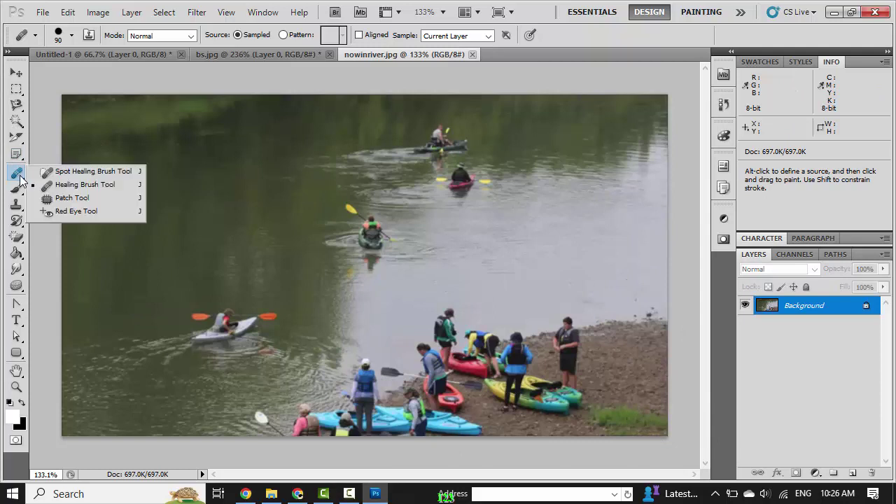
left_click(93, 212)
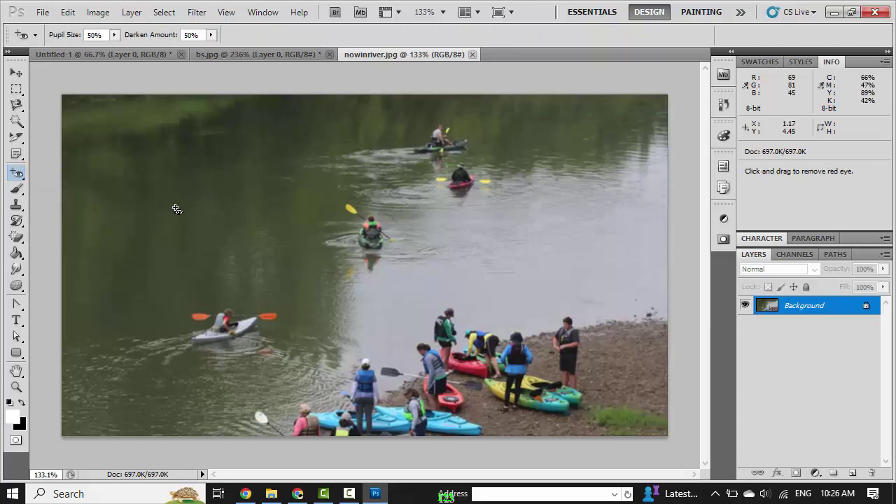
double_click(847, 311)
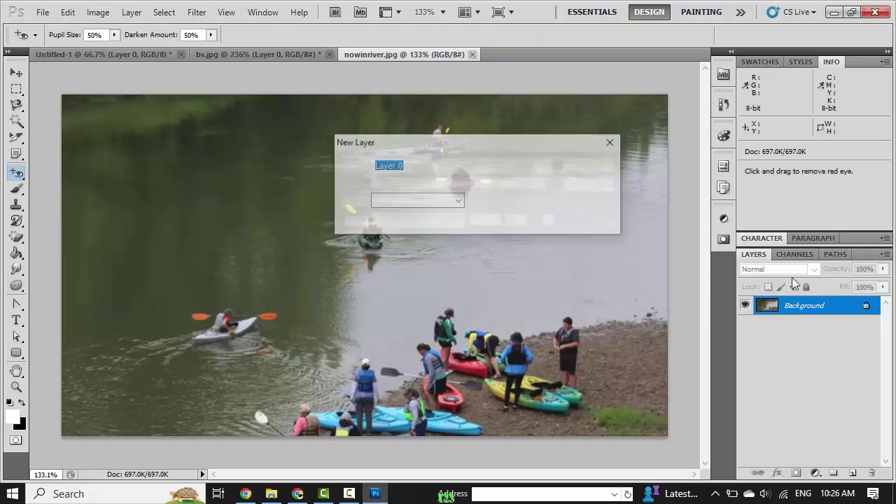
left_click(590, 166)
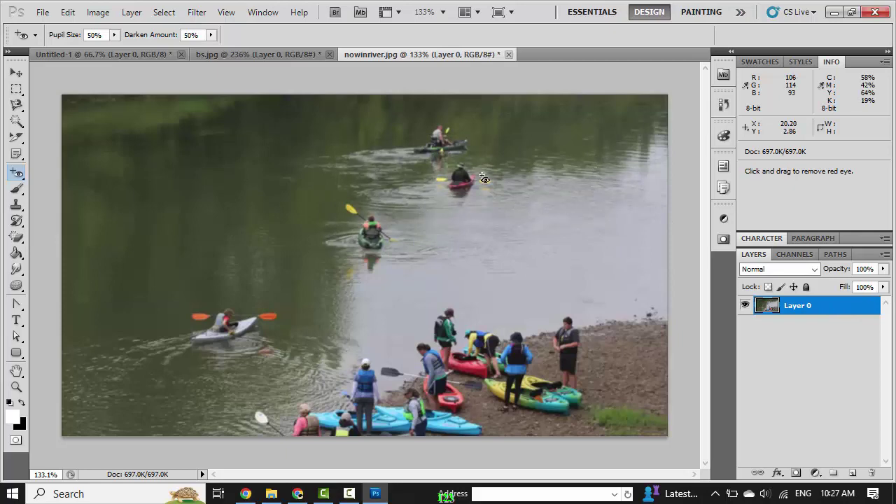
left_click(44, 14)
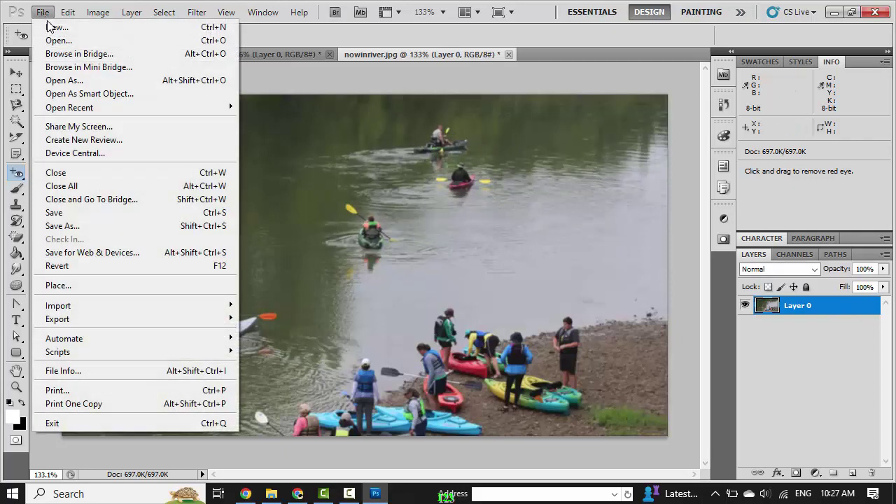
- Open redeyes.jpg from the sample pictures folder
left_click(51, 60)
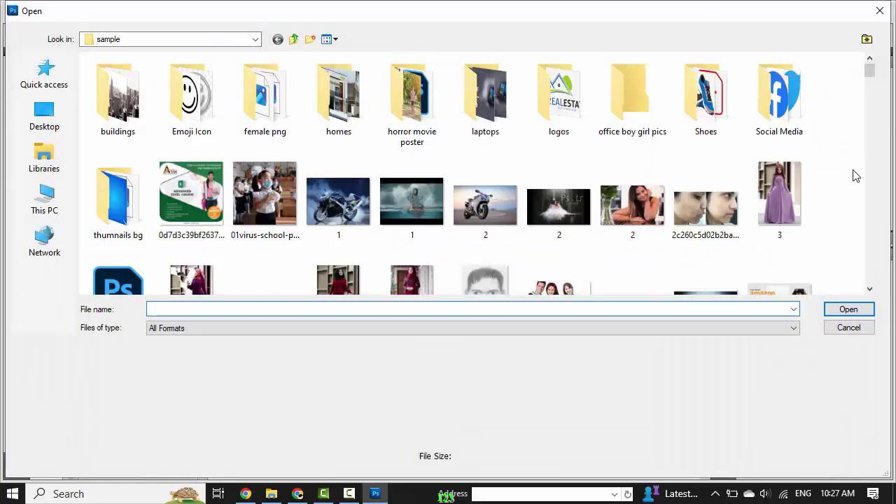
mouse_move(870, 70)
left_mouse_down()
mouse_move(893, 245)
mouse_move(891, 235)
left_mouse_up()
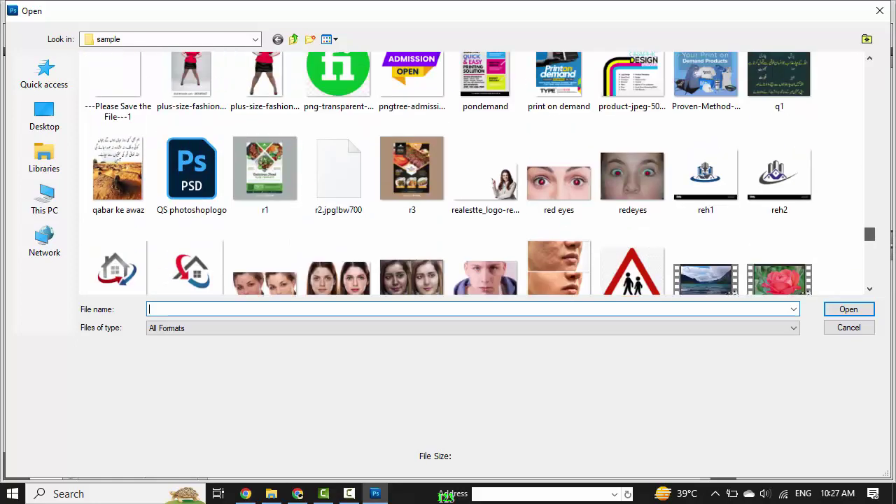
left_click(634, 186)
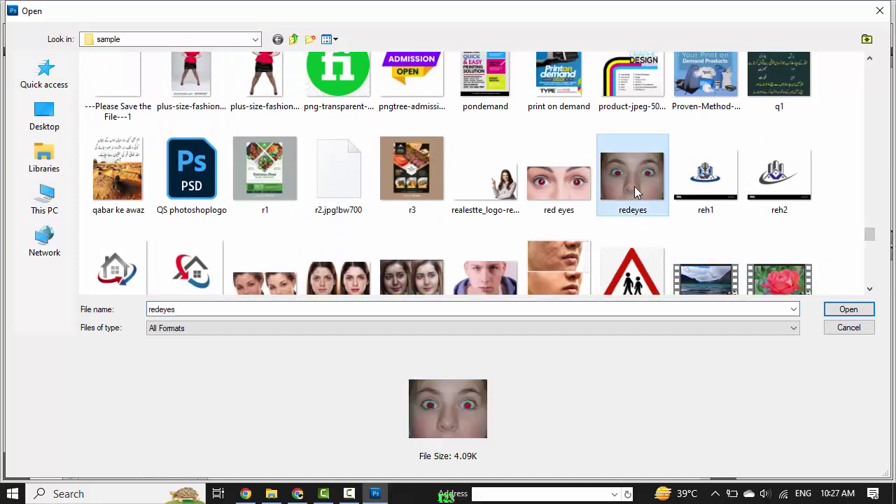
left_click(847, 311)
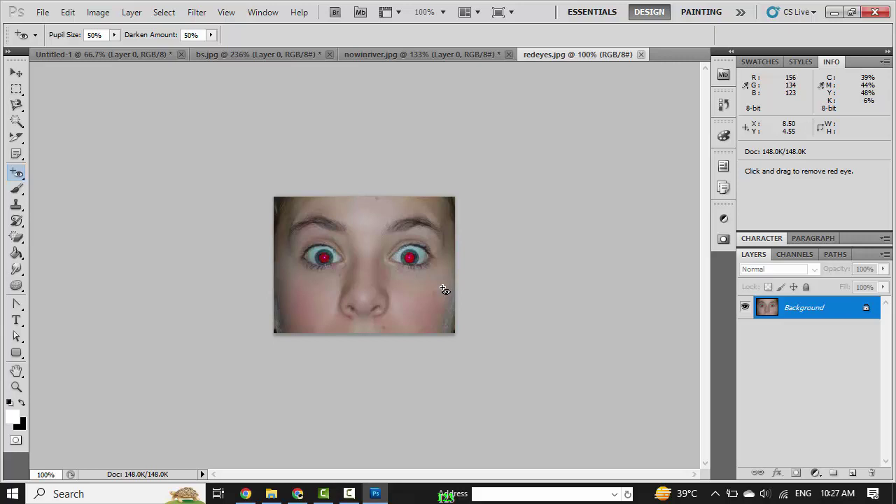
- Darken both red pupils with the Red Eye Tool and unlock Background as Layer 0
left_click_drag(378, 221, 425, 276)
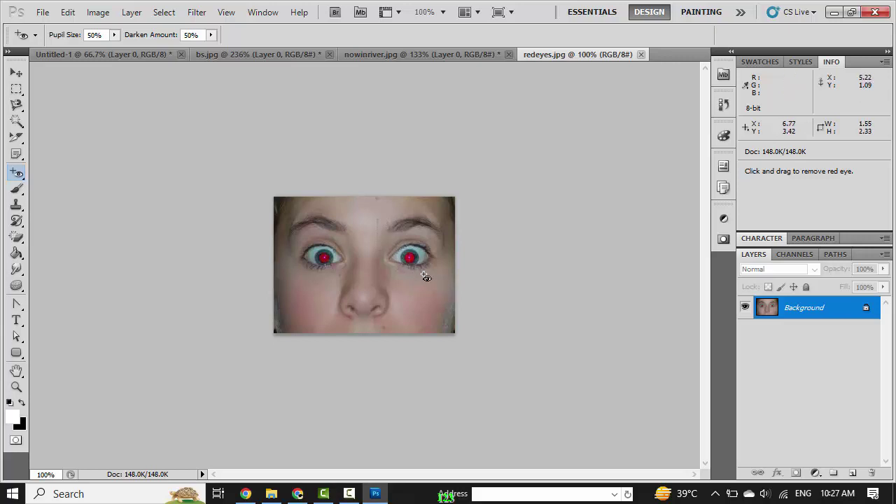
left_click_drag(474, 303, 442, 296)
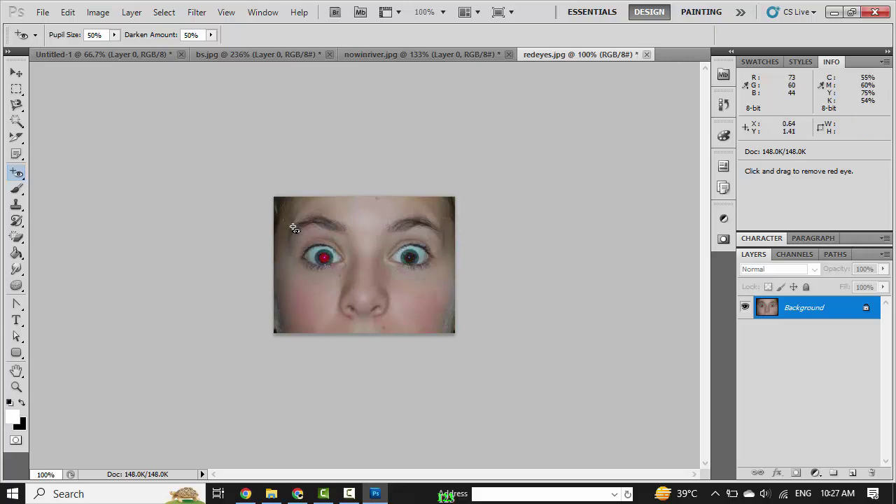
left_click_drag(294, 227, 353, 294)
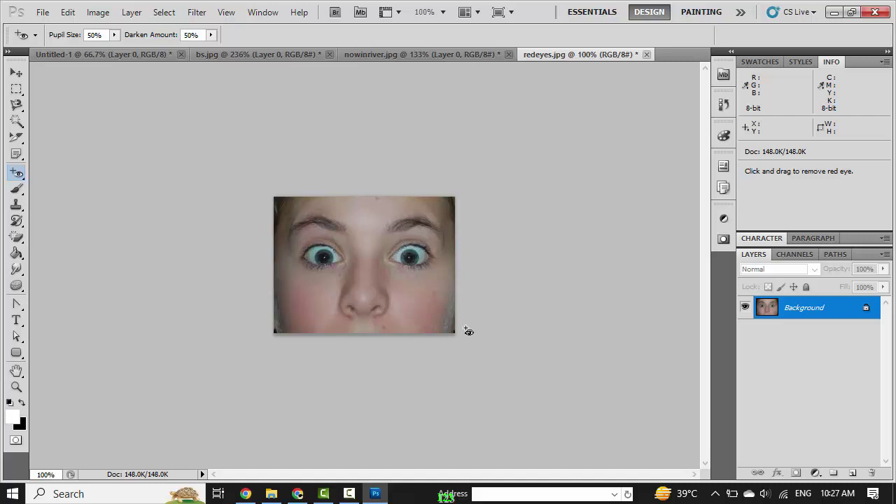
double_click(841, 315)
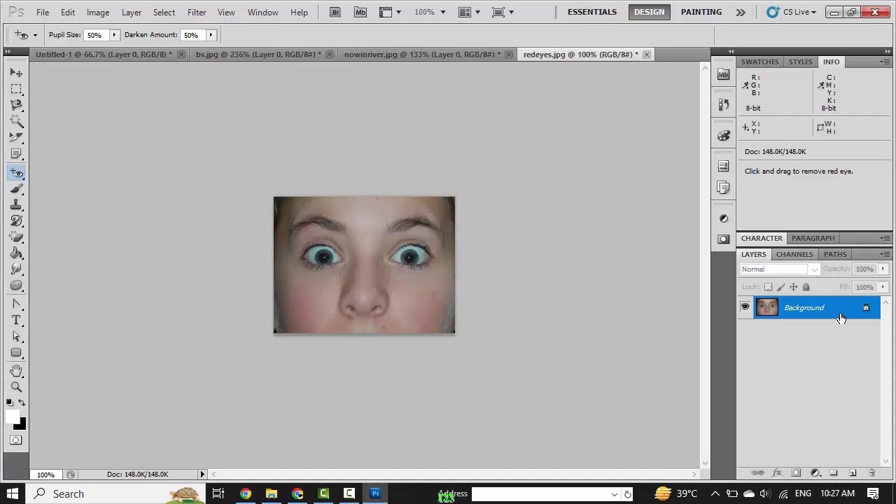
left_click(591, 166)
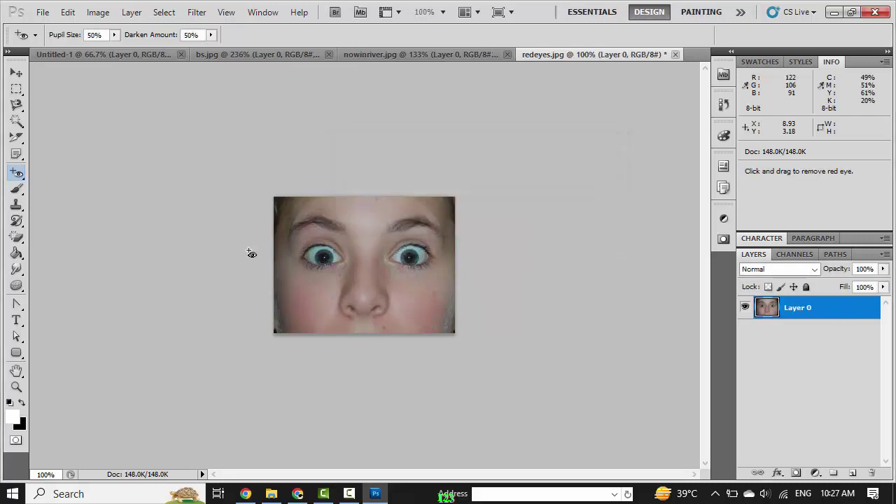